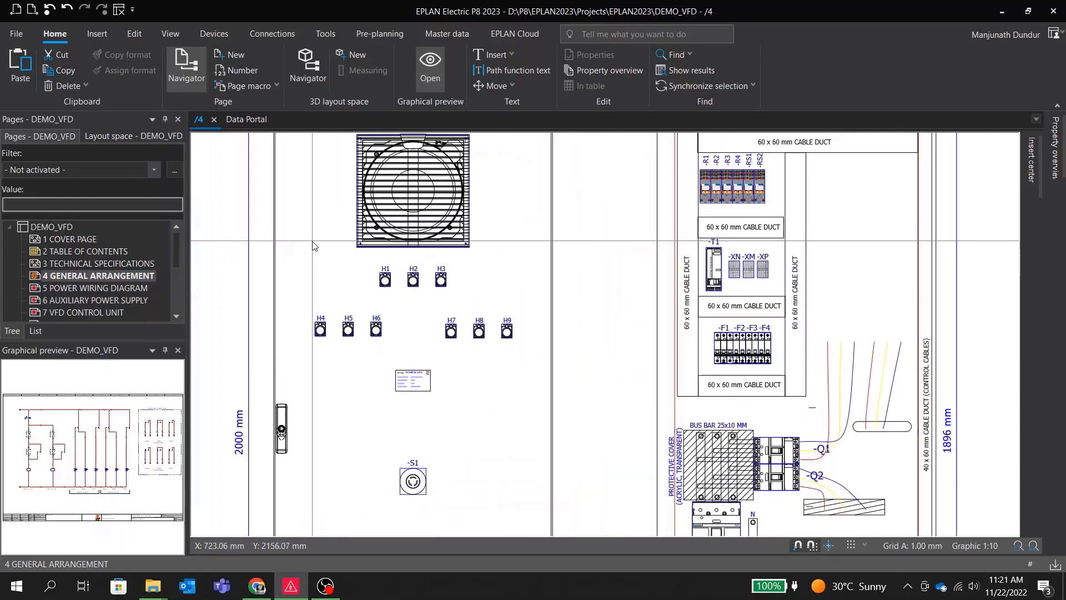
Zoom around the general arrangement page and switch the ribbon to the Devices tab
{"action": "scroll", "coordinate": [291, 258], "scroll_direction": "down", "scroll_amount": 2}
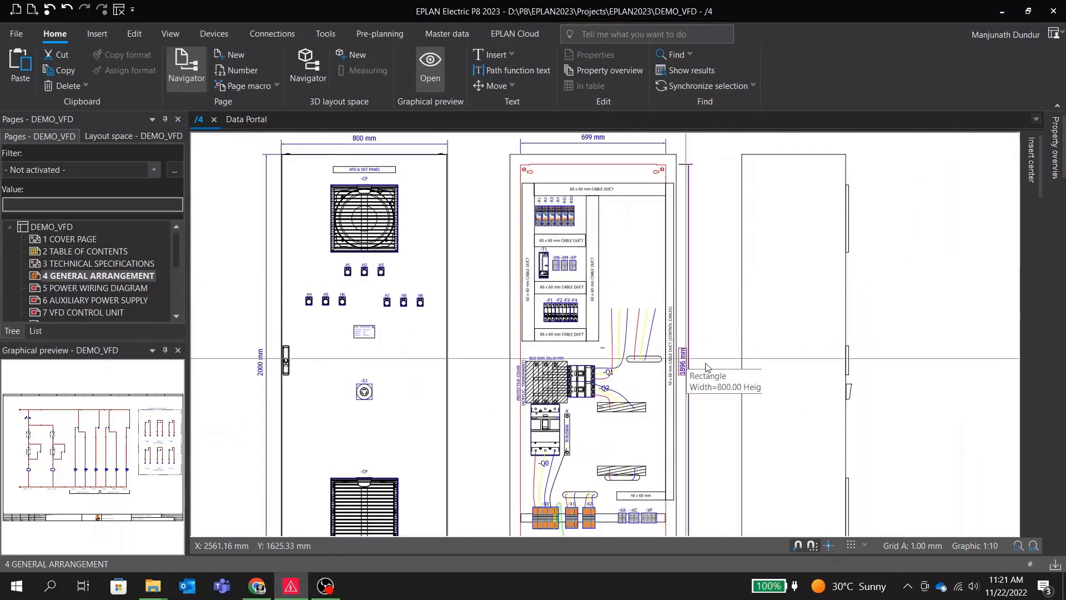
{"action": "scroll", "coordinate": [644, 281], "scroll_direction": "up", "scroll_amount": 2}
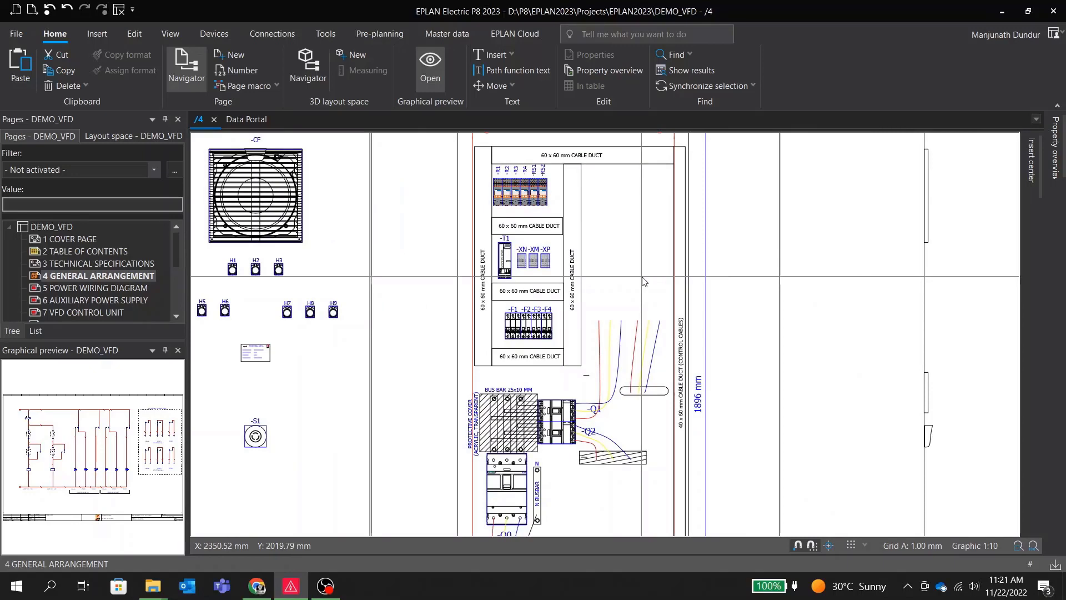
{"action": "left_click", "coordinate": [226, 32]}
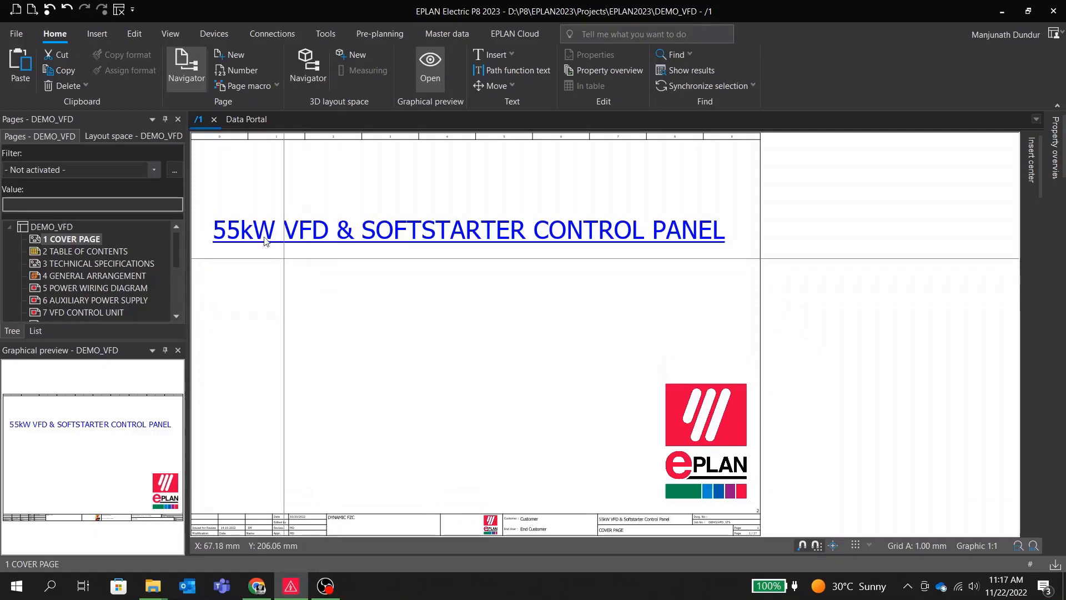
Bring the Data Portal into view and close its downloads status panel
{"action": "left_click_drag", "start_coordinate": [213, 187], "coordinate": [785, 305]}
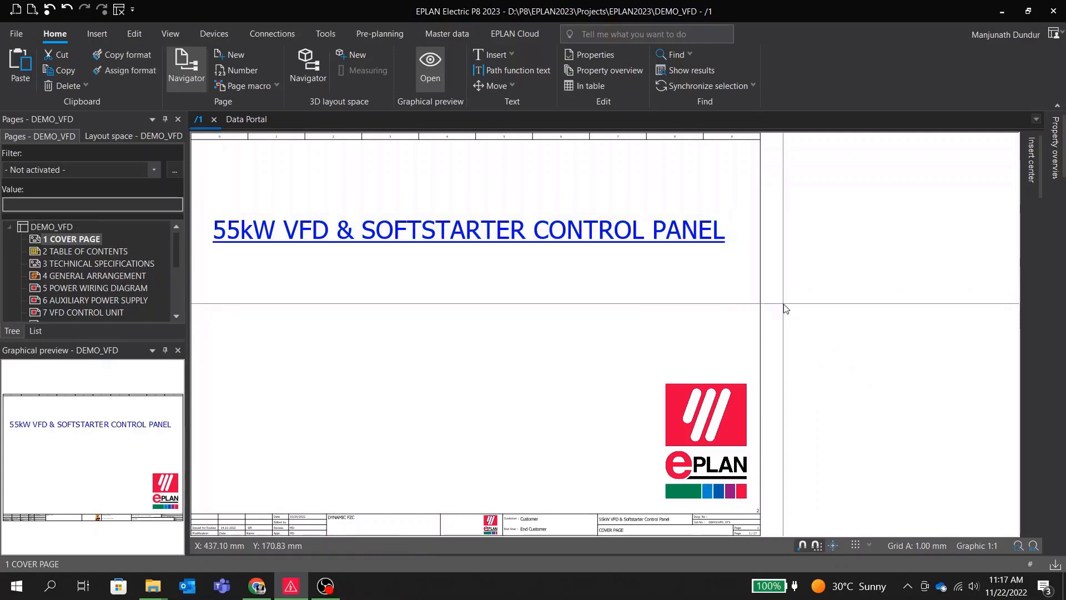
{"action": "left_click", "coordinate": [246, 119]}
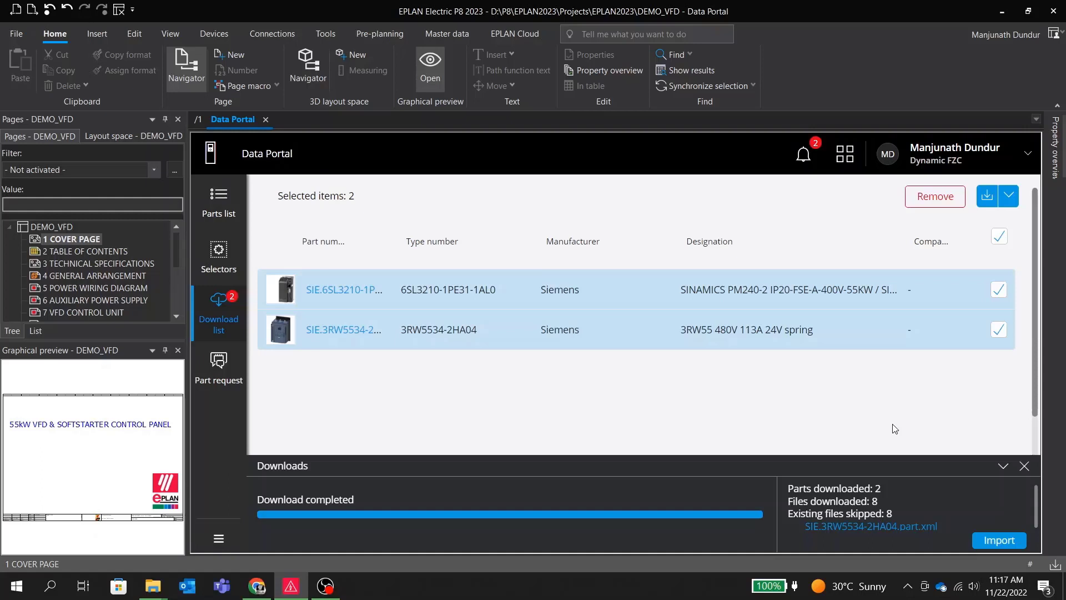
{"action": "left_click", "coordinate": [1025, 465]}
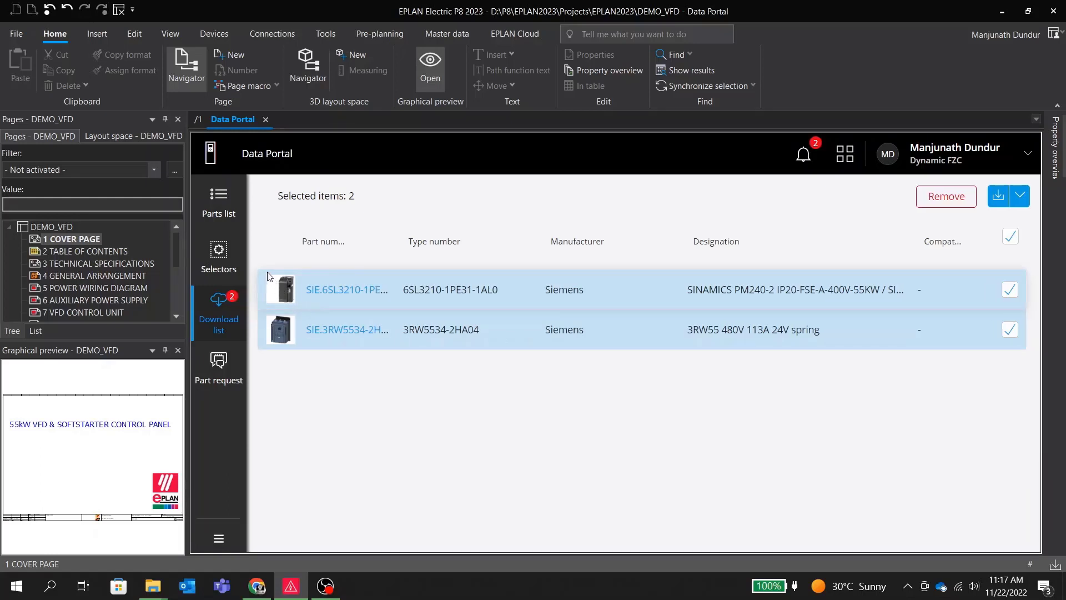
Browse the SINAMICS PM240-2 drive's schematic, Part placement Variant A and photo, then return to the list
{"action": "left_click", "coordinate": [325, 291]}
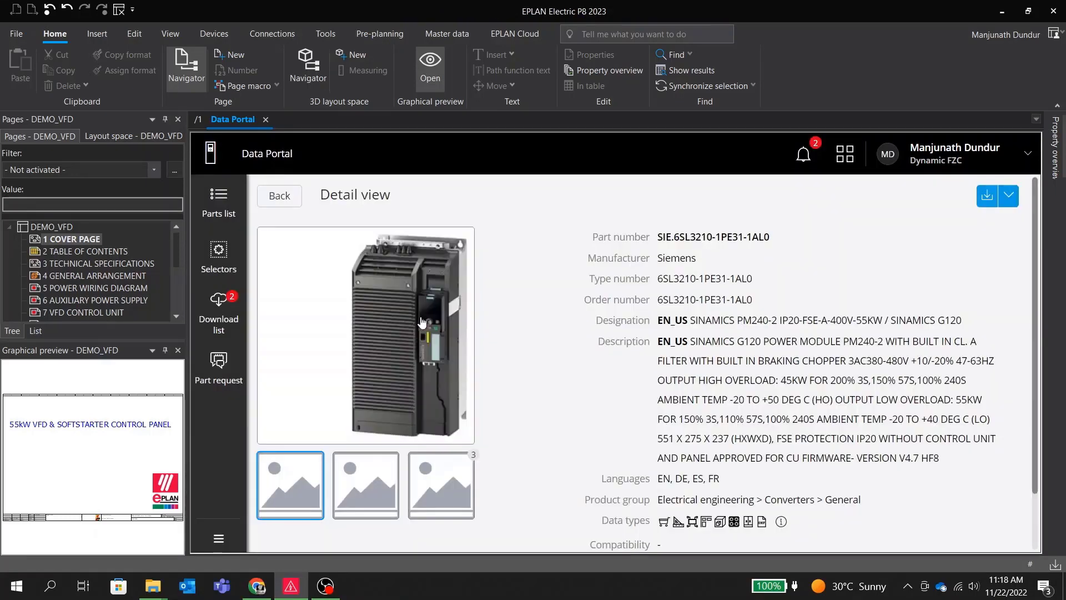
{"action": "scroll", "coordinate": [555, 352], "scroll_direction": "down", "scroll_amount": 1}
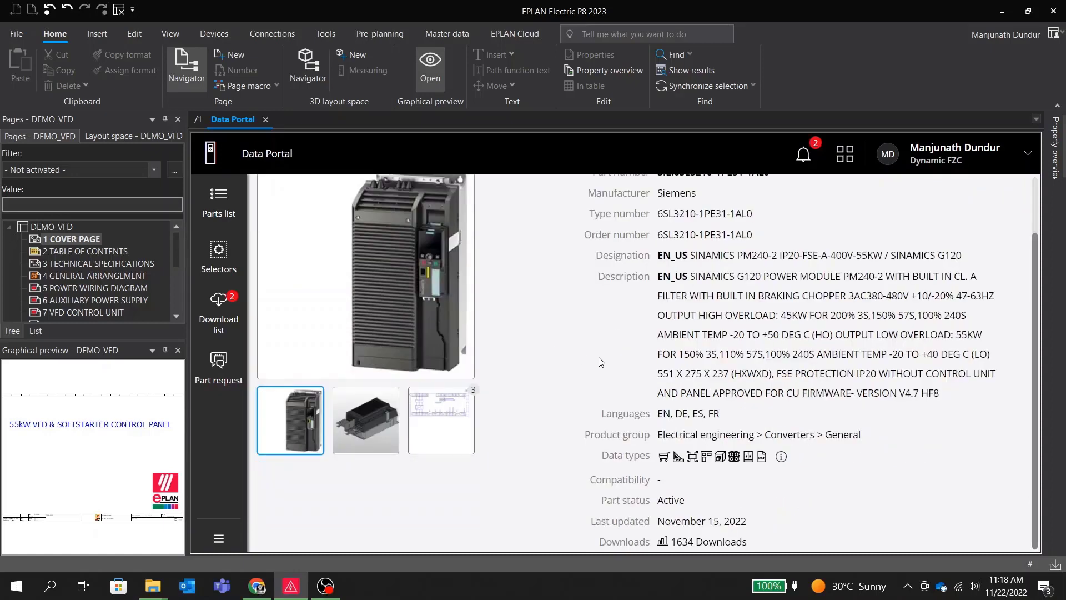
{"action": "left_click", "coordinate": [447, 429]}
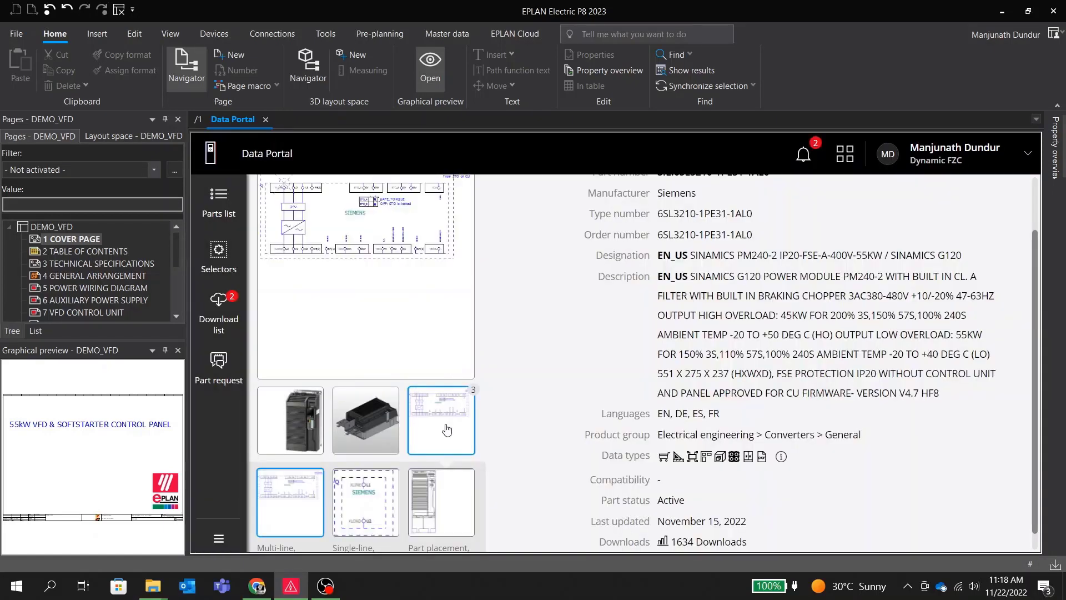
{"action": "scroll", "coordinate": [447, 429], "scroll_direction": "up", "scroll_amount": 1}
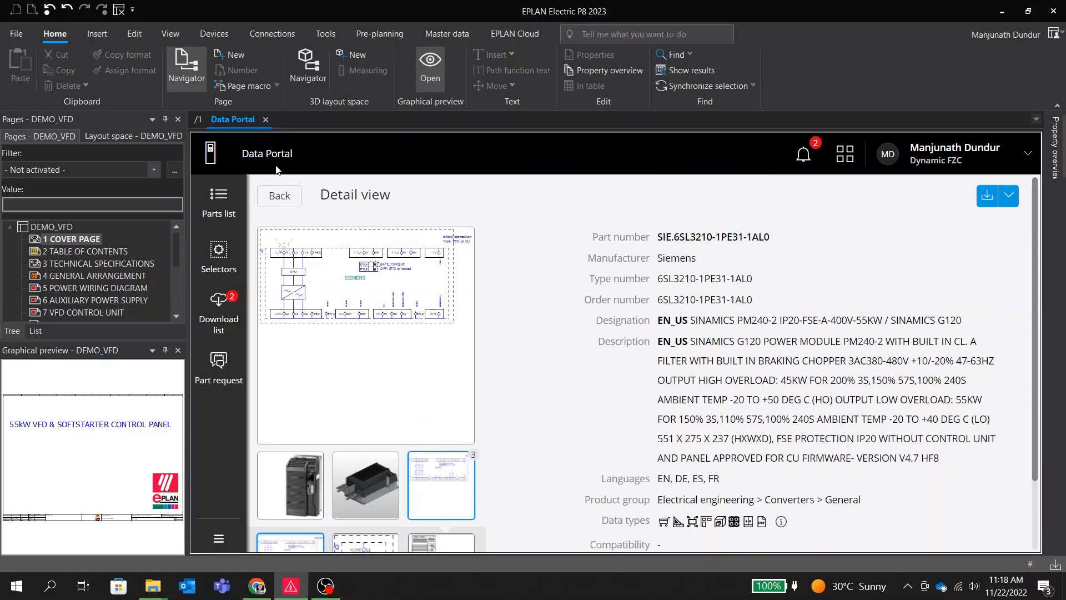
{"action": "scroll", "coordinate": [436, 386], "scroll_direction": "down", "scroll_amount": 2}
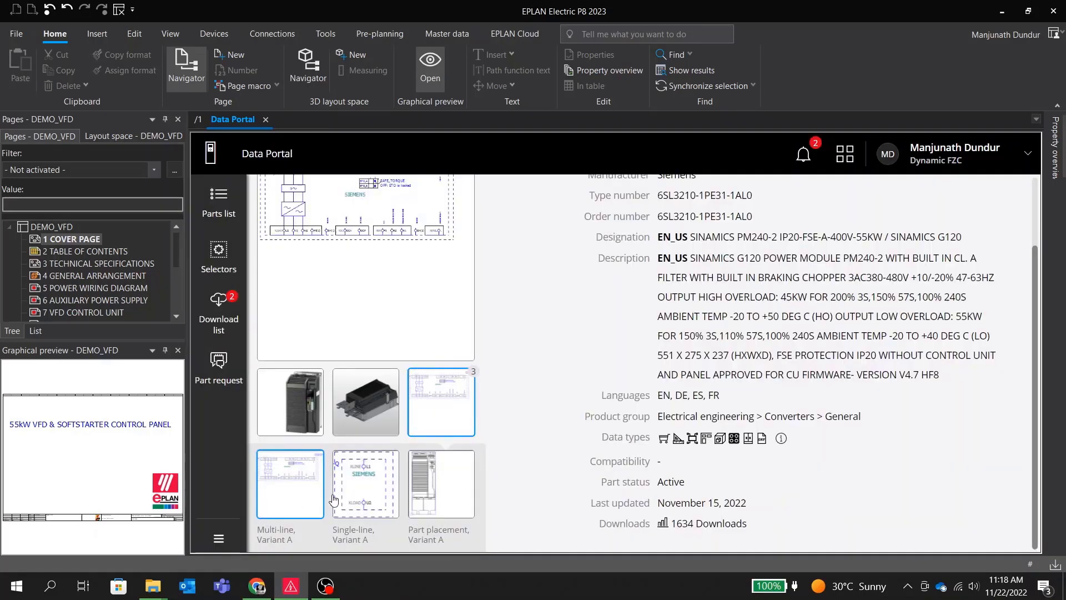
{"action": "left_click", "coordinate": [431, 494]}
{"action": "scroll", "coordinate": [431, 494], "scroll_direction": "up", "scroll_amount": 2}
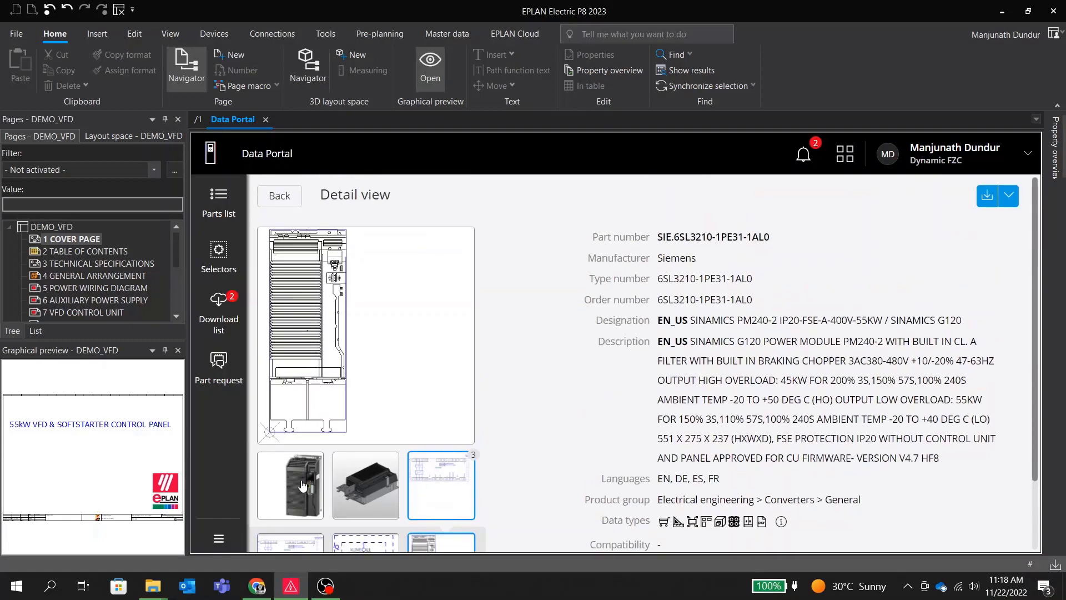
{"action": "left_click", "coordinate": [302, 484]}
{"action": "left_click", "coordinate": [223, 310]}
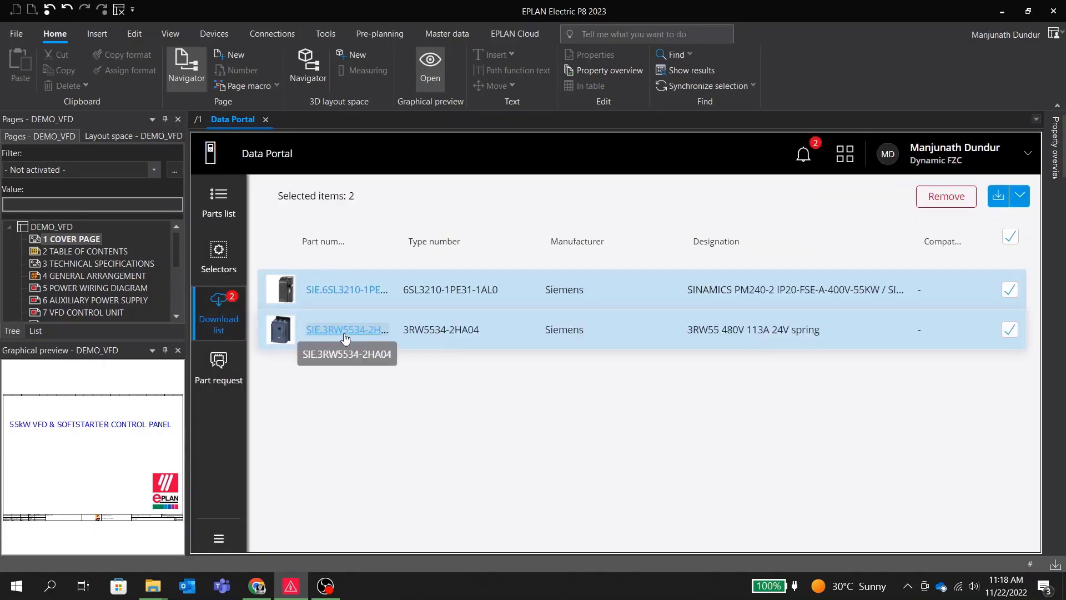
Preview the 3RW5534-2HA04 soft starter's schematic, Multi-line Variant A, photo and 3D model images
{"action": "left_click", "coordinate": [340, 331]}
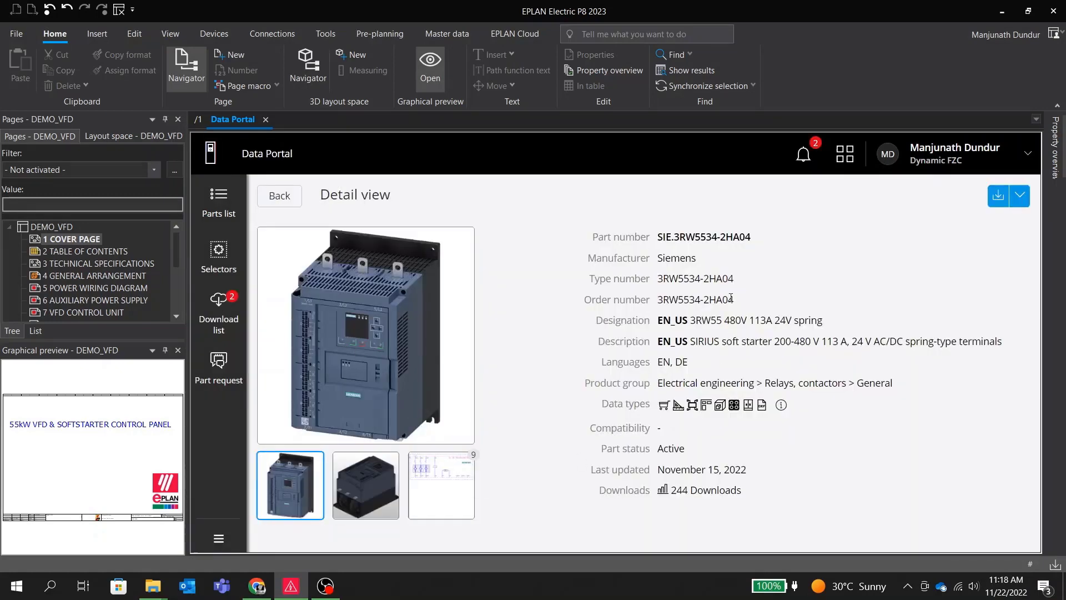
{"action": "left_click", "coordinate": [441, 485]}
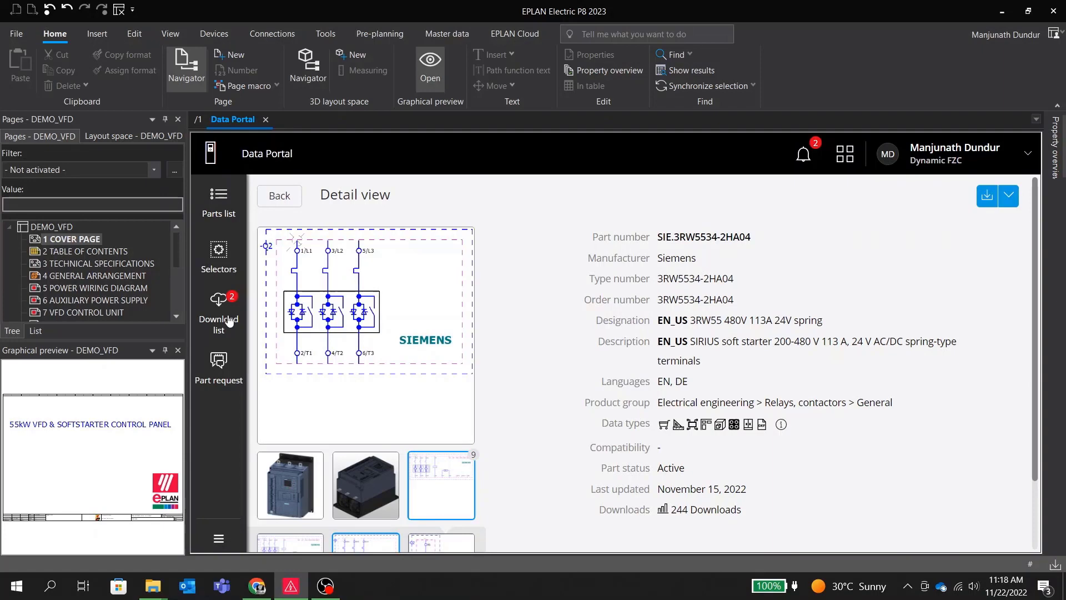
{"action": "scroll", "coordinate": [286, 396], "scroll_direction": "down", "scroll_amount": 2}
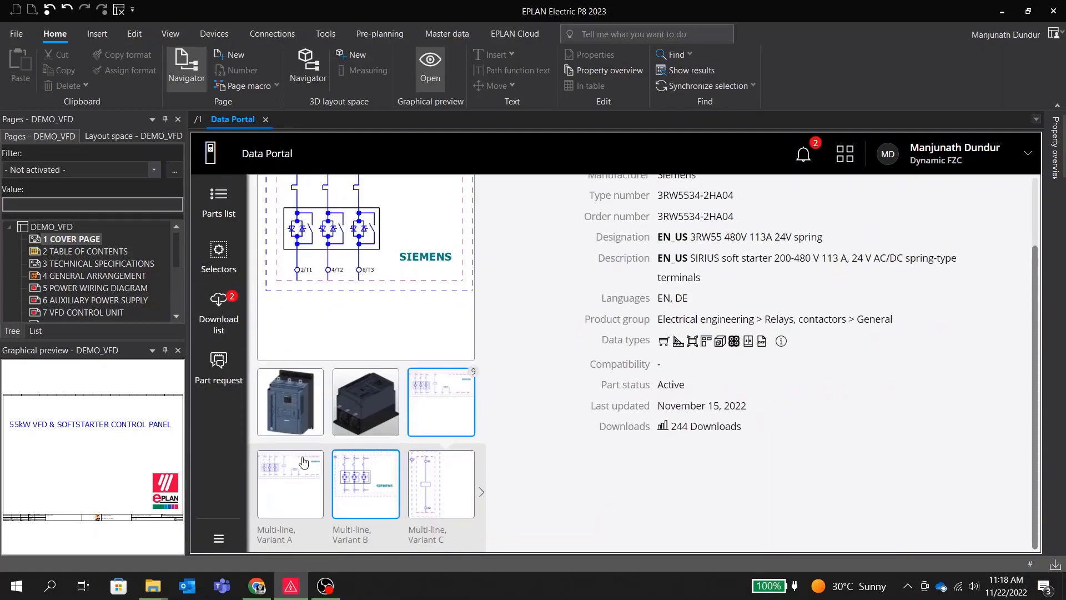
{"action": "left_click", "coordinate": [299, 478]}
{"action": "left_click", "coordinate": [308, 389]}
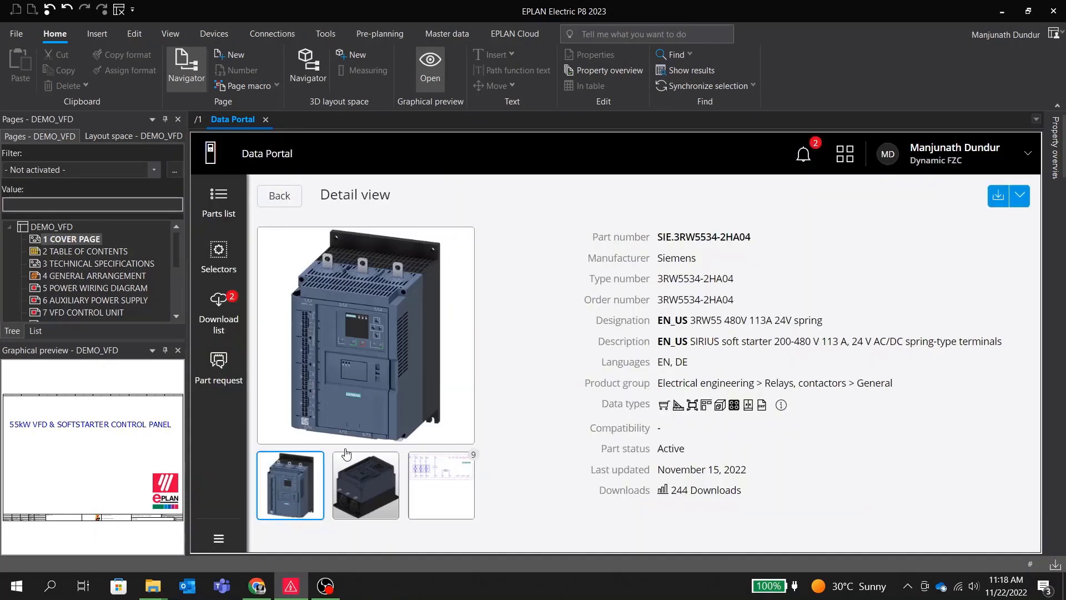
{"action": "left_click", "coordinate": [366, 495]}
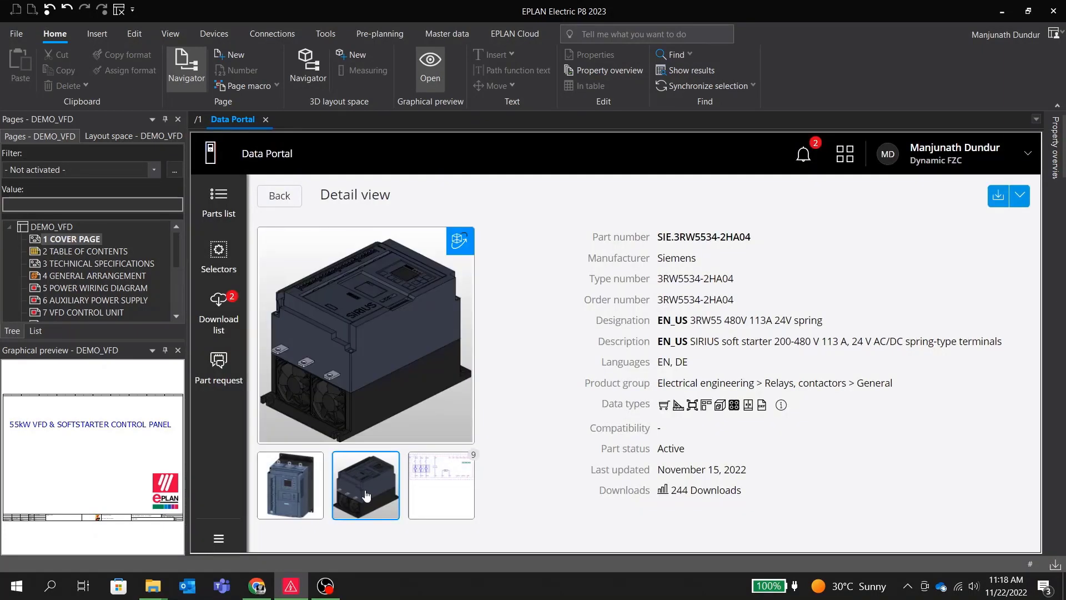
Import the SINAMICS PM240-2 drive and 3RW5534-2HA04 soft starter from the download list
{"action": "left_click", "coordinate": [220, 306]}
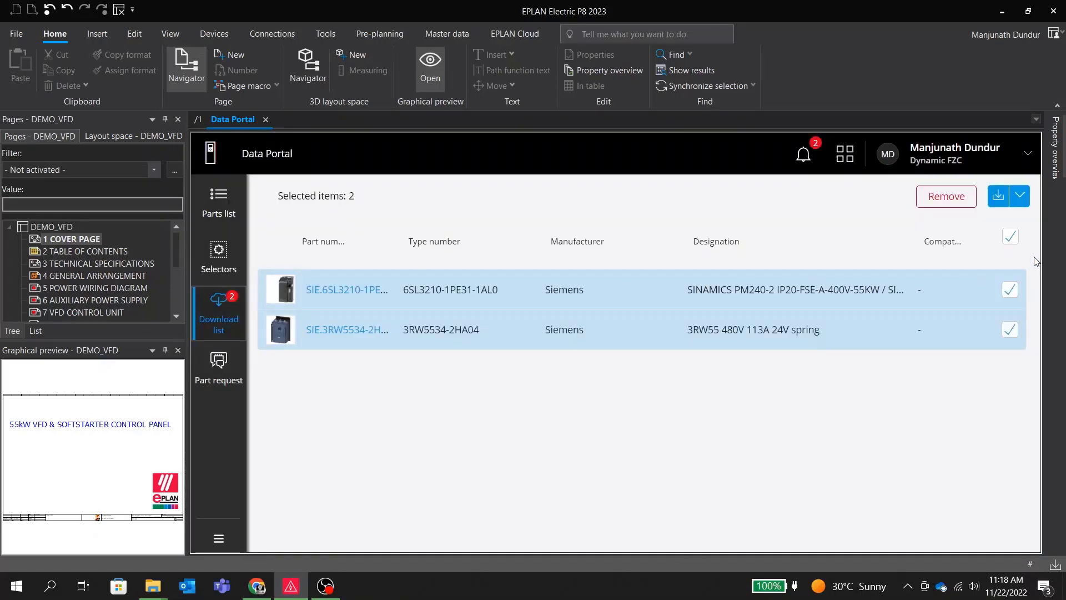
{"action": "left_click", "coordinate": [994, 199]}
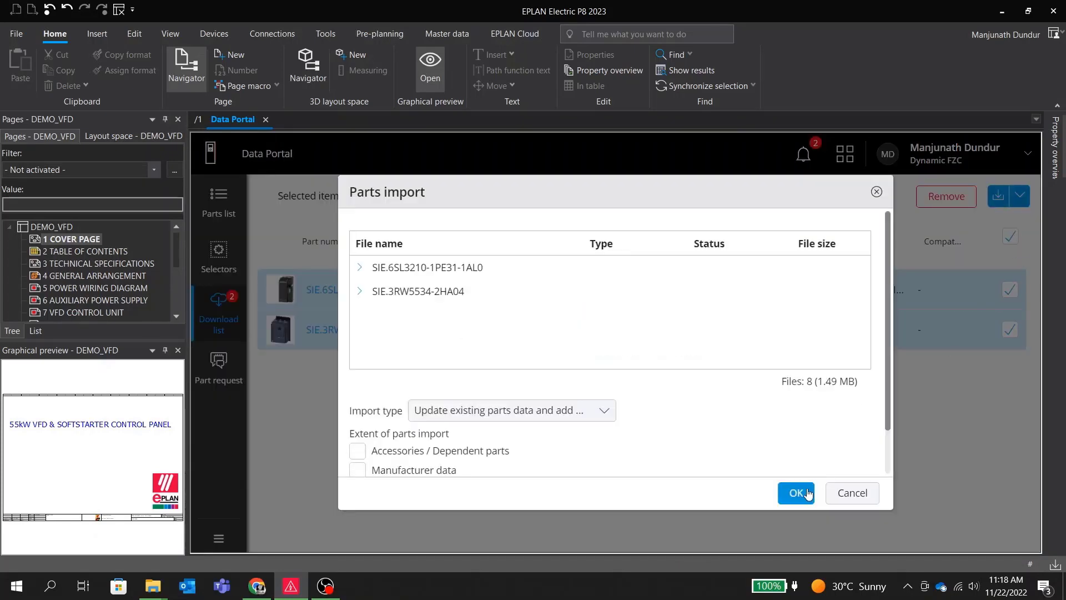
{"action": "left_click", "coordinate": [796, 494]}
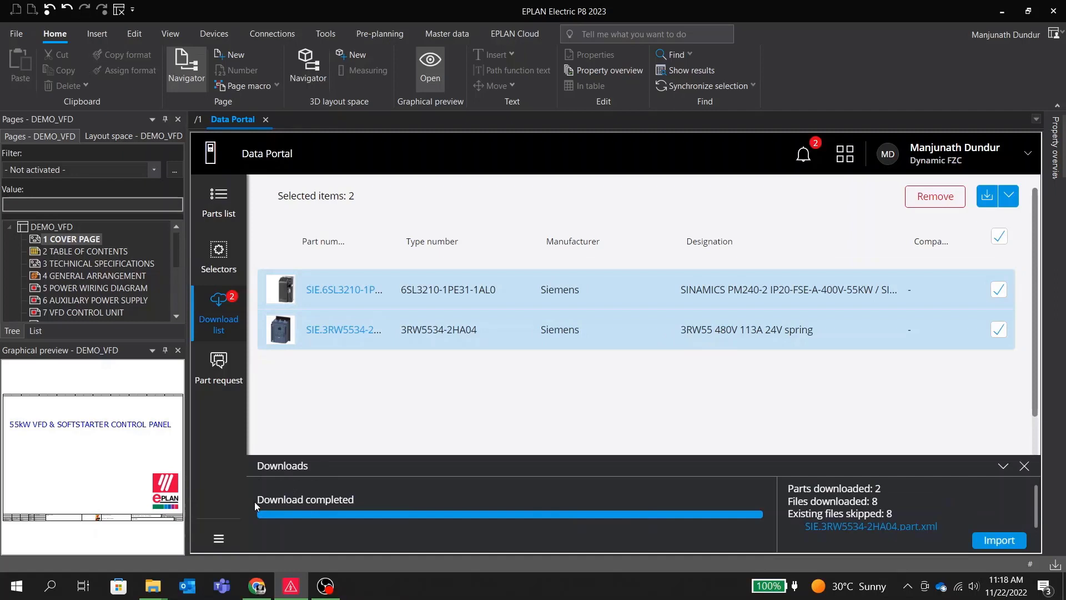
Step through the cover page and pages 2, 3, 4 and 7, ending on page 5
{"action": "left_click", "coordinate": [199, 119]}
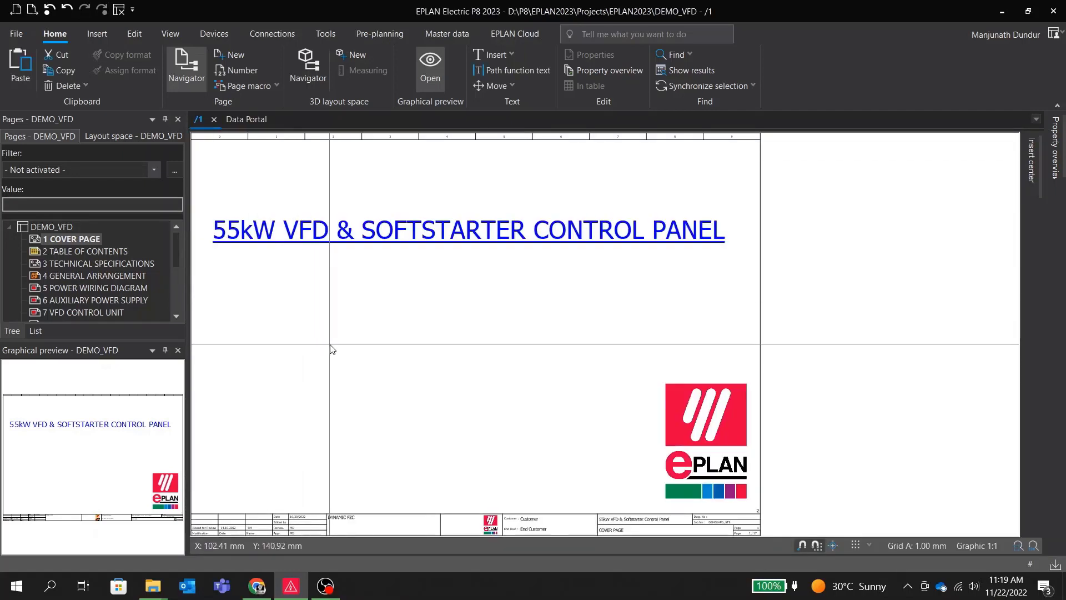
{"action": "double_click", "coordinate": [62, 254]}
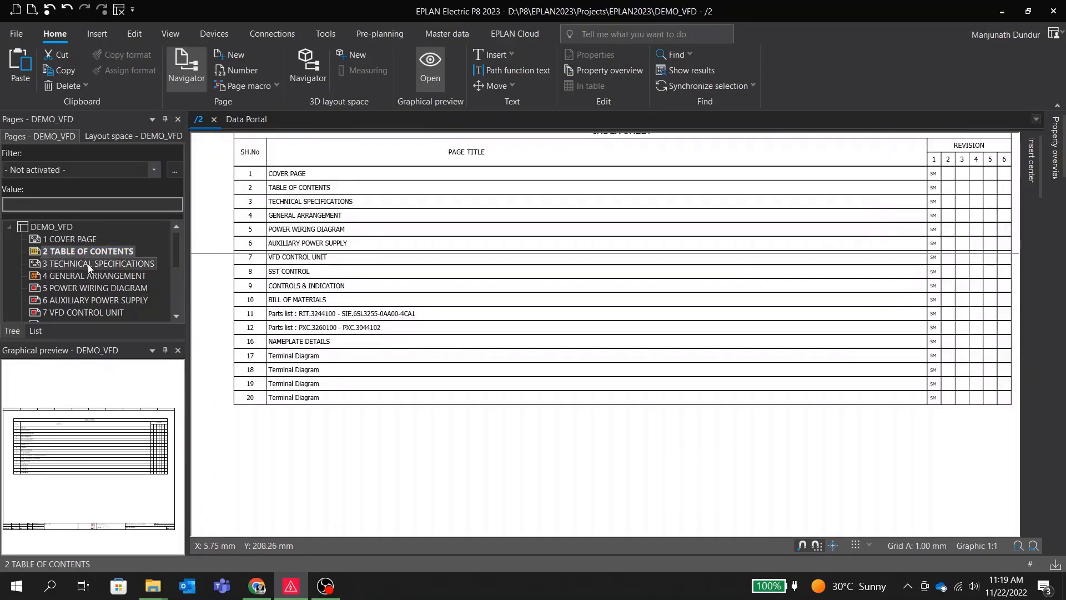
{"action": "double_click", "coordinate": [87, 264]}
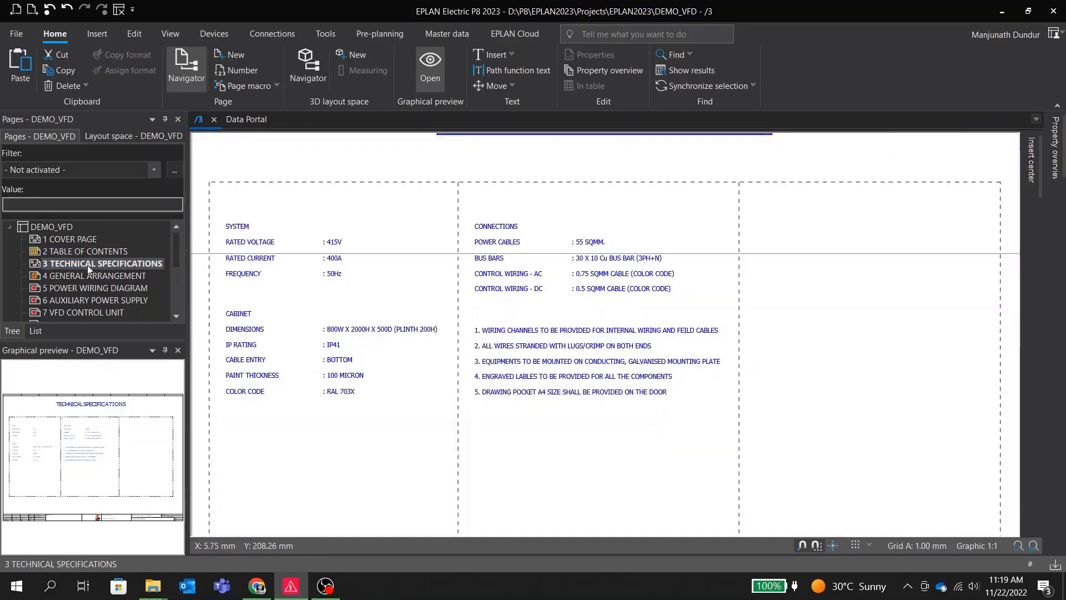
{"action": "left_click", "coordinate": [75, 277]}
{"action": "double_click", "coordinate": [74, 275]}
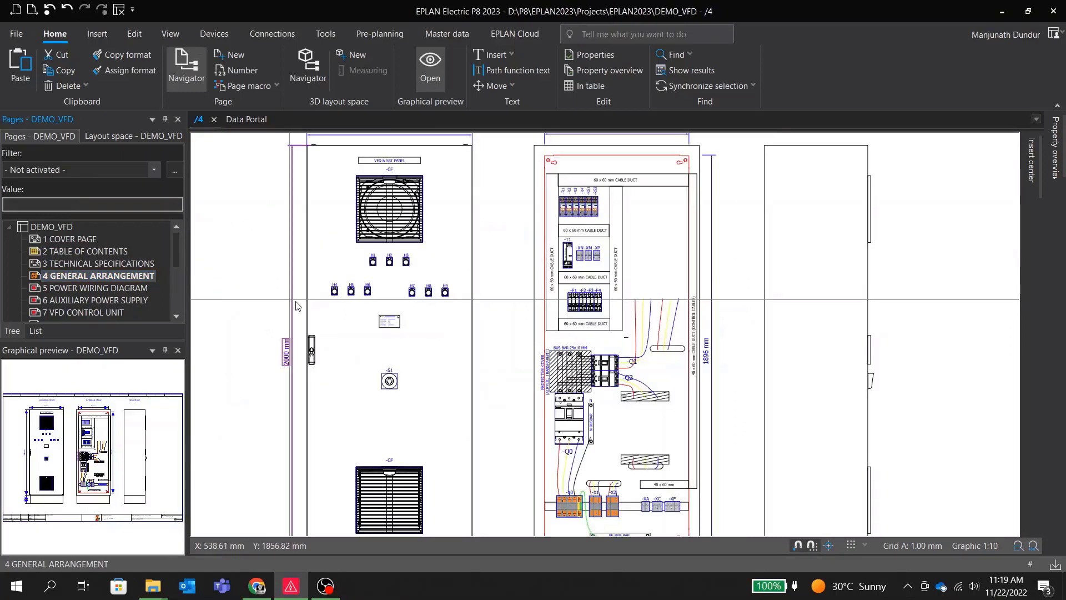
{"action": "double_click", "coordinate": [75, 312]}
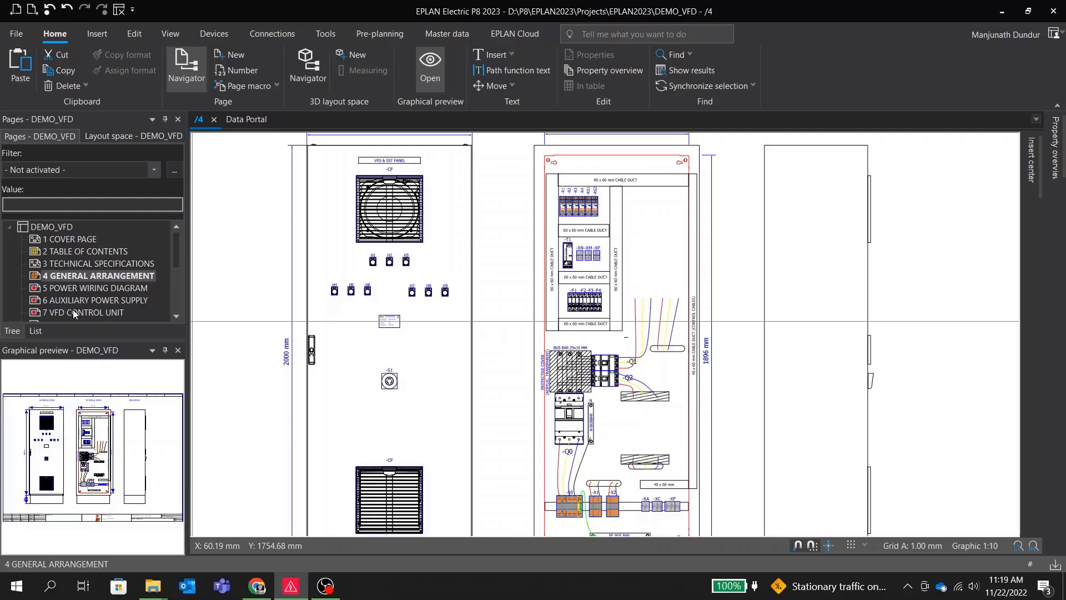
{"action": "double_click", "coordinate": [76, 288]}
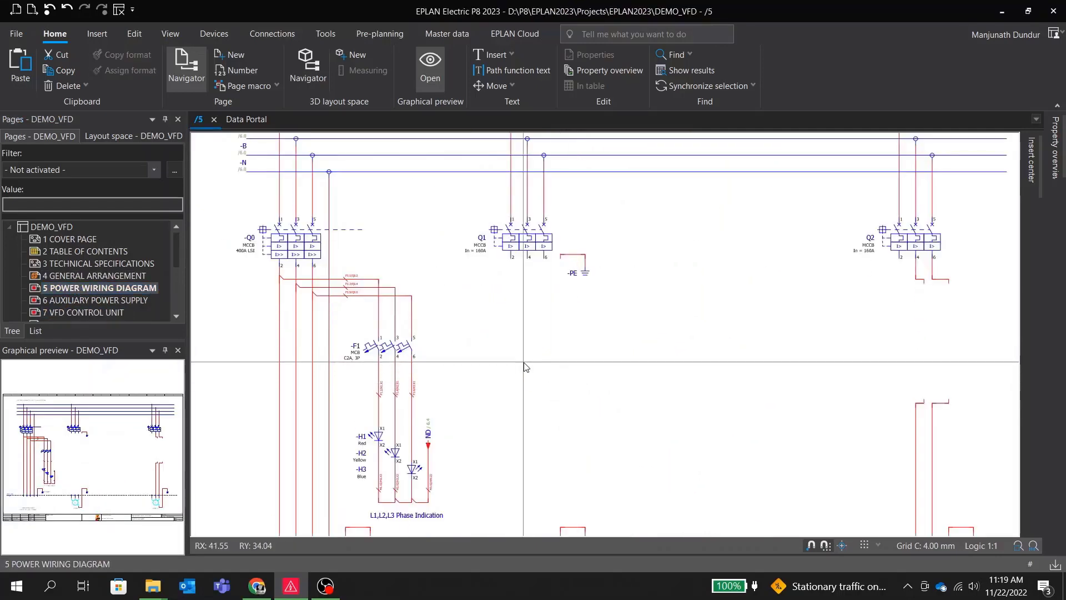
{"action": "scroll", "coordinate": [545, 362], "scroll_direction": "down", "scroll_amount": 2}
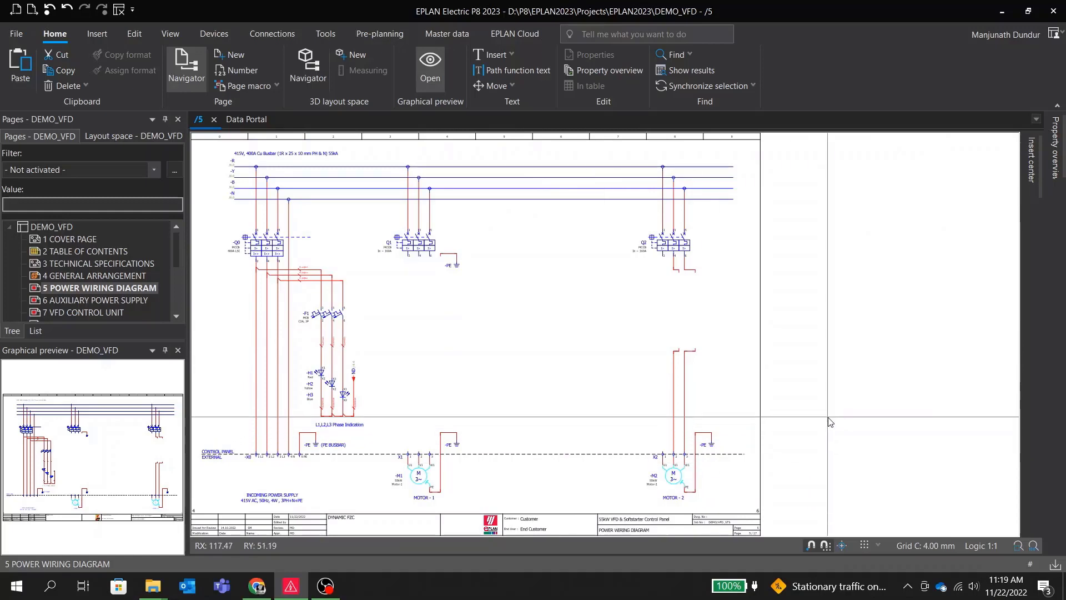
{"action": "scroll", "coordinate": [200, 465], "scroll_direction": "up", "scroll_amount": 4}
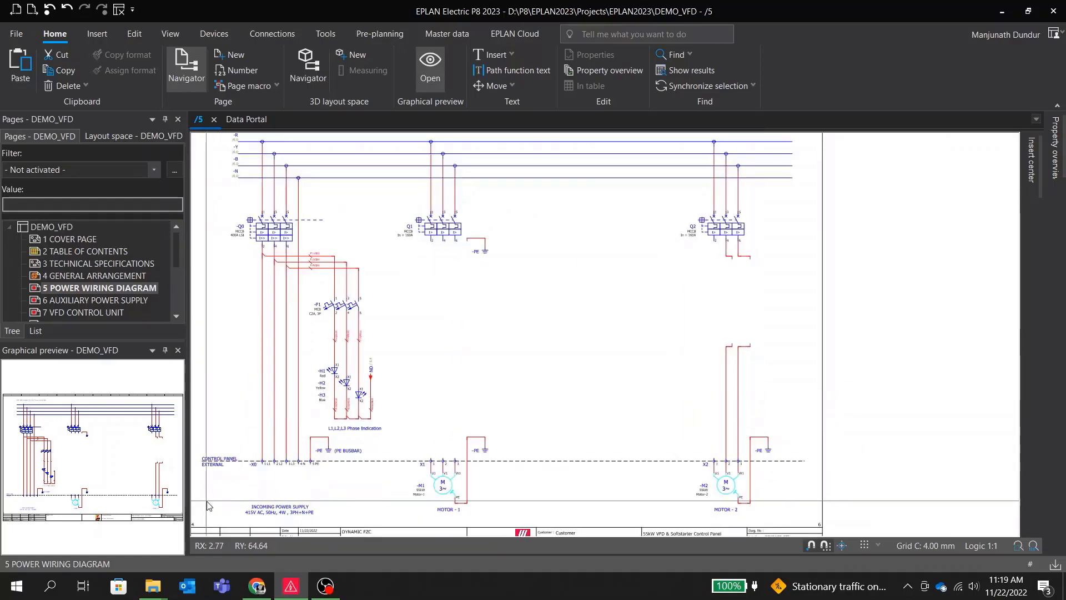
{"action": "scroll", "coordinate": [499, 472], "scroll_direction": "down", "scroll_amount": 2}
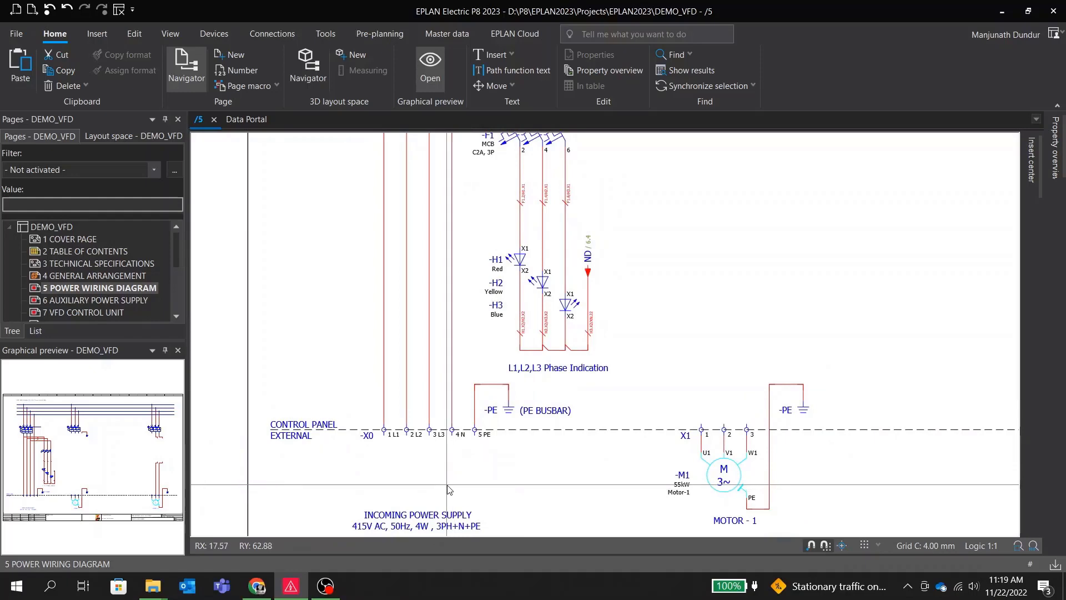
{"action": "scroll", "coordinate": [449, 489], "scroll_direction": "down", "scroll_amount": 1}
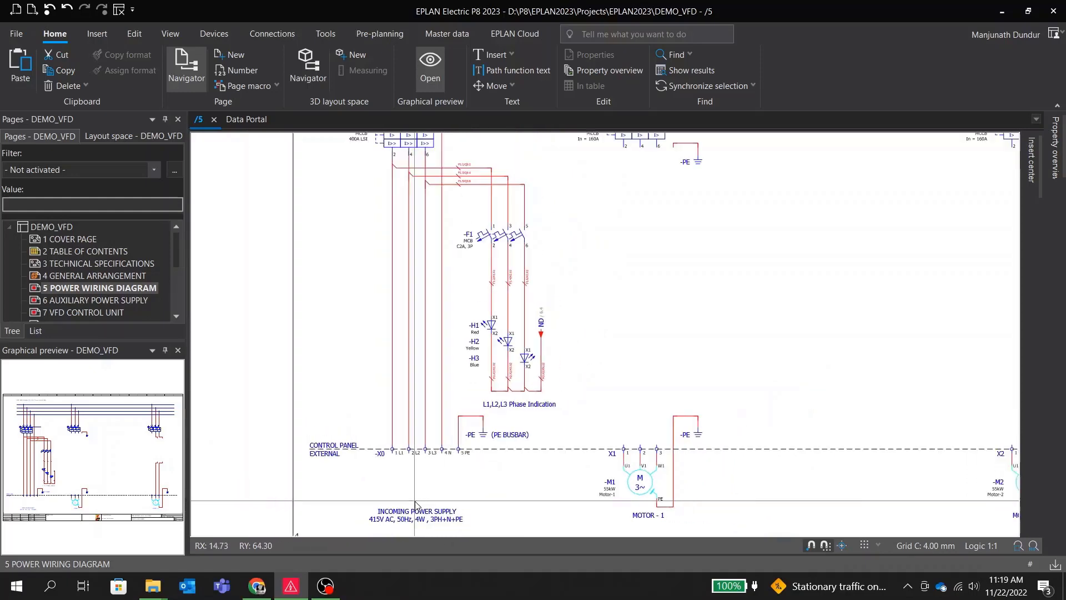
{"action": "scroll", "coordinate": [355, 354], "scroll_direction": "up", "scroll_amount": 5}
{"action": "scroll", "coordinate": [355, 354], "scroll_direction": "up", "scroll_amount": 1}
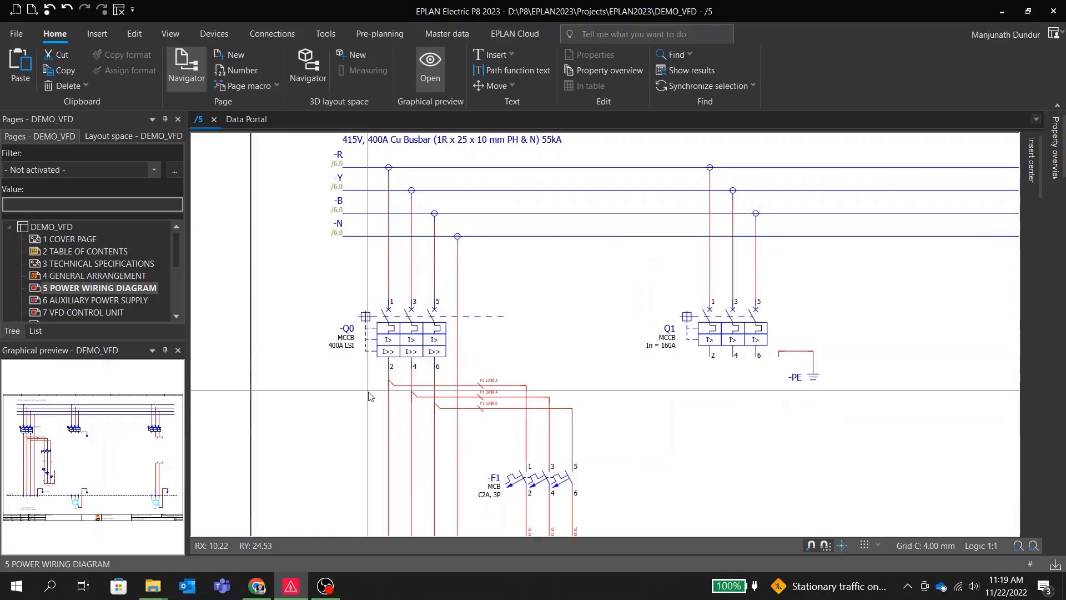
{"action": "middle_click_drag", "start_coordinate": [460, 450], "coordinate": [368, 222]}
{"action": "left_click_drag", "start_coordinate": [397, 322], "coordinate": [502, 453]}
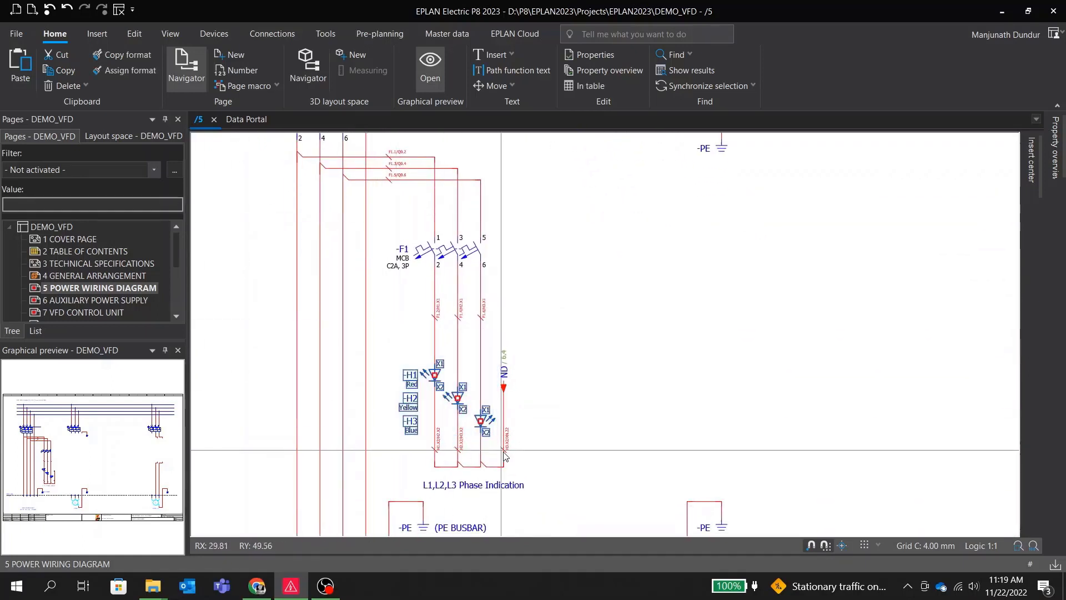
{"action": "left_click", "coordinate": [583, 452]}
{"action": "middle_click_drag", "start_coordinate": [542, 286], "coordinate": [545, 519]}
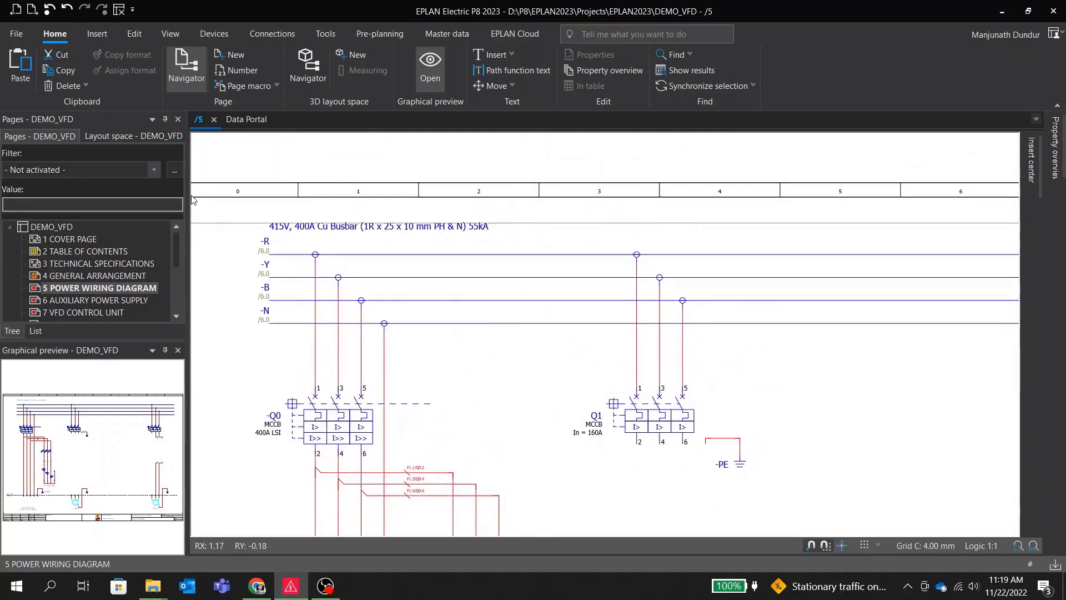
{"action": "left_click_drag", "start_coordinate": [226, 205], "coordinate": [547, 267]}
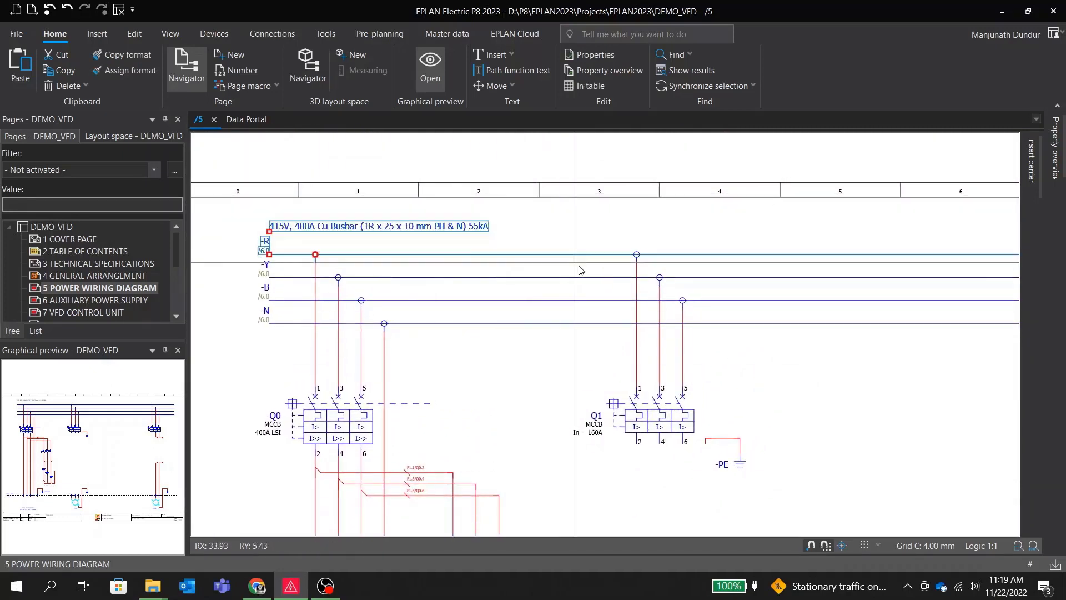
{"action": "left_click", "coordinate": [564, 422]}
{"action": "scroll", "coordinate": [590, 434], "scroll_direction": "down", "scroll_amount": 2}
{"action": "middle_click_drag", "start_coordinate": [591, 434], "coordinate": [451, 358]}
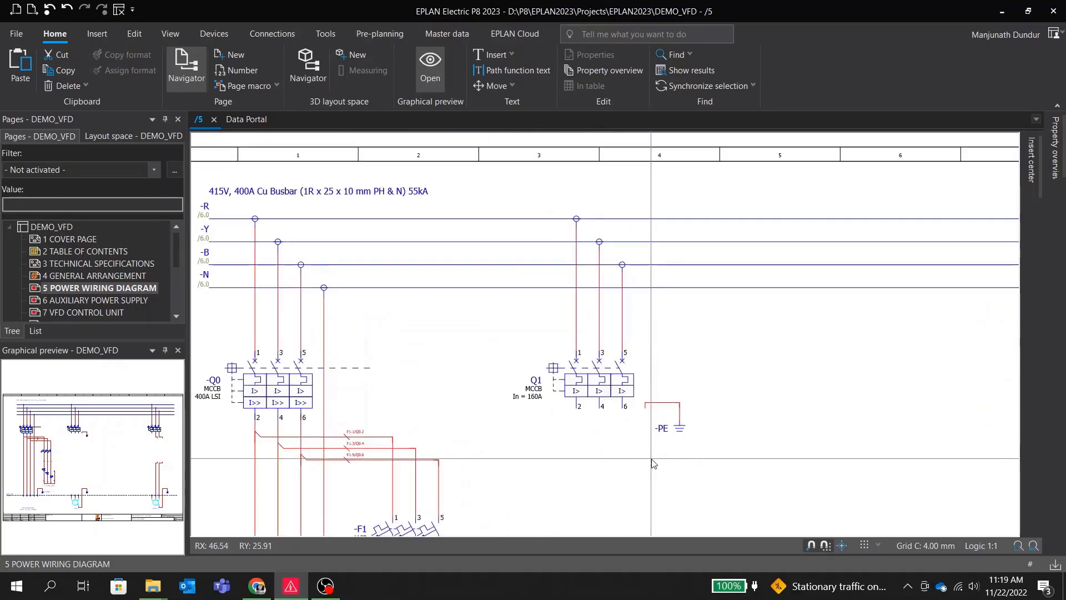
{"action": "scroll", "coordinate": [863, 380], "scroll_direction": "up", "scroll_amount": 2}
{"action": "scroll", "coordinate": [518, 295], "scroll_direction": "down", "scroll_amount": 3}
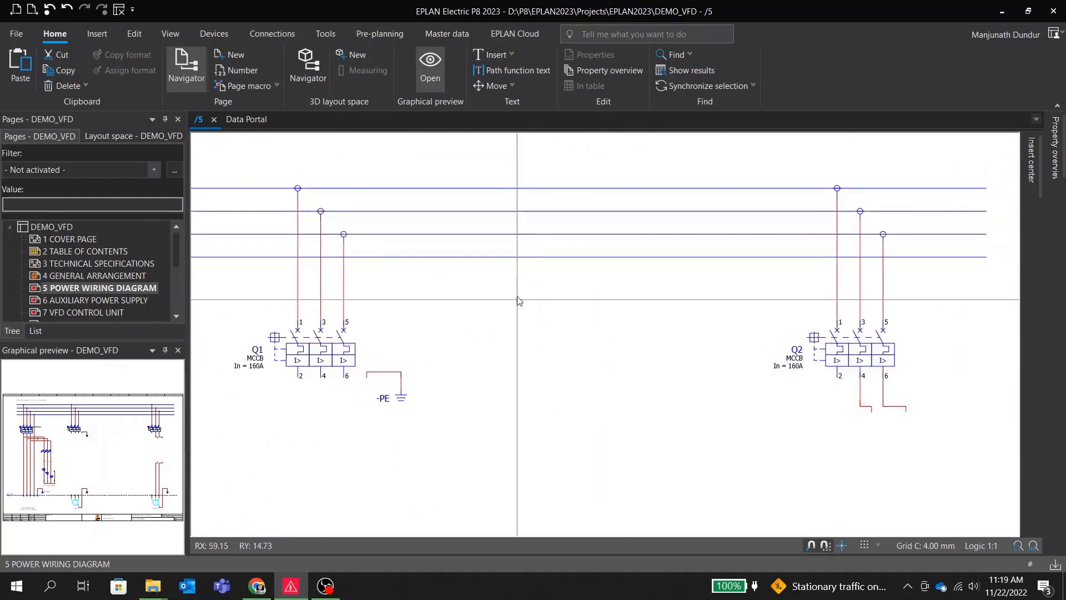
{"action": "mouse_move", "coordinate": [528, 297]}
{"action": "middle_mouse_down"}
{"action": "mouse_move", "coordinate": [544, 300]}
{"action": "mouse_move", "coordinate": [533, 293]}
{"action": "middle_mouse_up"}
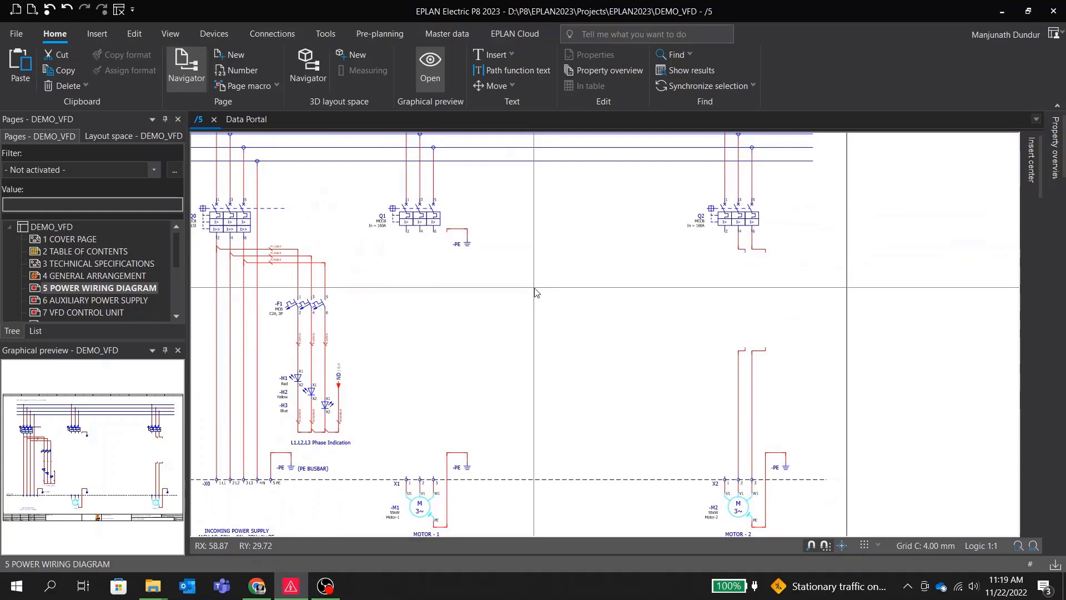
{"action": "scroll", "coordinate": [534, 293], "scroll_direction": "down", "scroll_amount": 2}
{"action": "right_click", "coordinate": [533, 289]}
{"action": "left_click", "coordinate": [529, 282]}
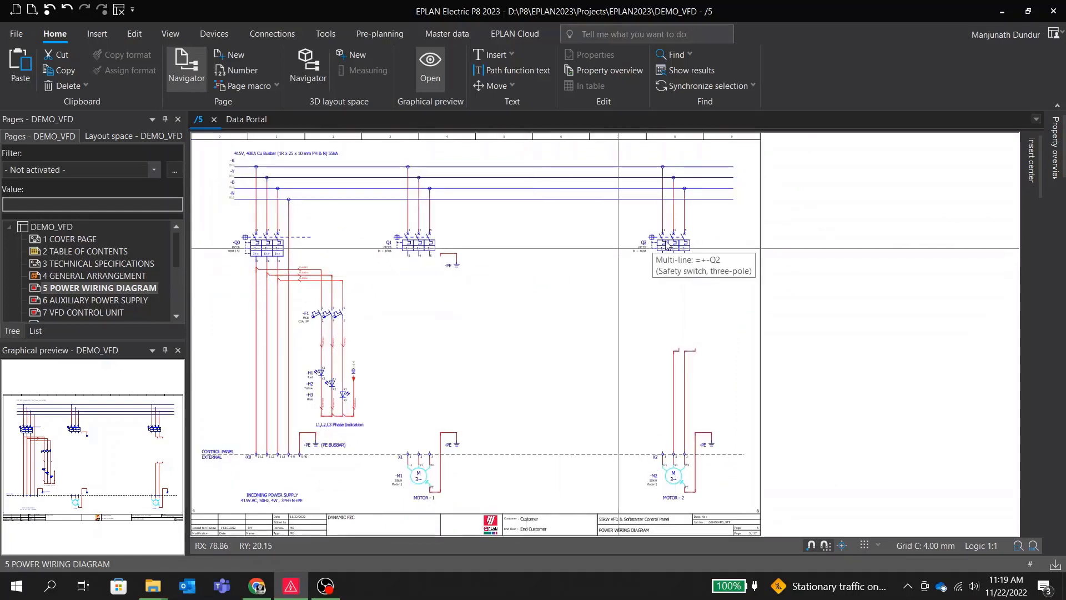
Place the SIE.6SL3210 SINAMICS drive macro from Favorites below breaker Q1 with default settings
{"action": "left_click", "coordinate": [1033, 183]}
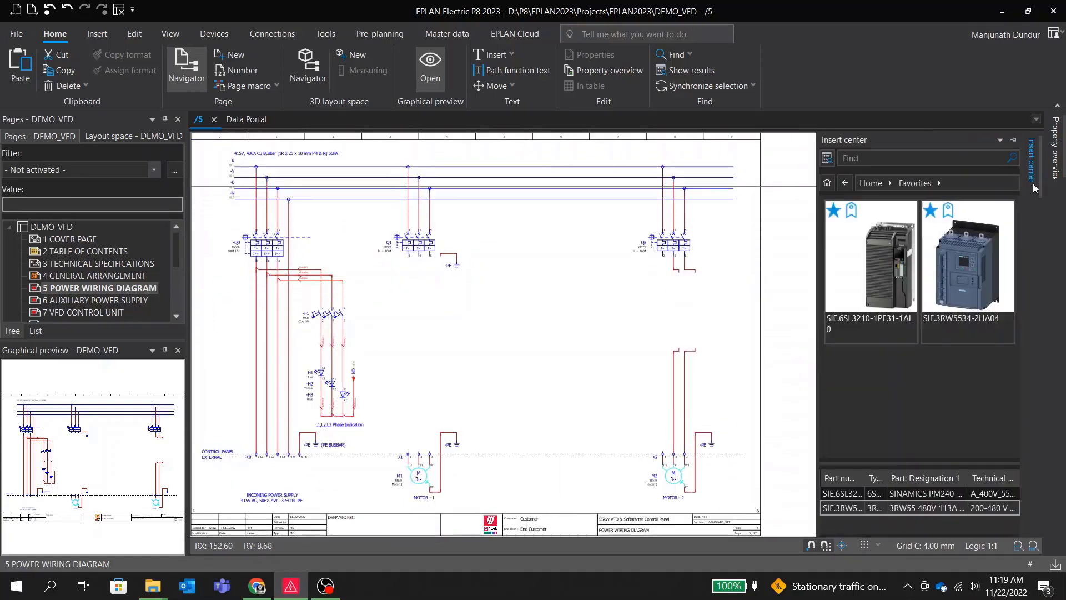
{"action": "left_click", "coordinate": [825, 183]}
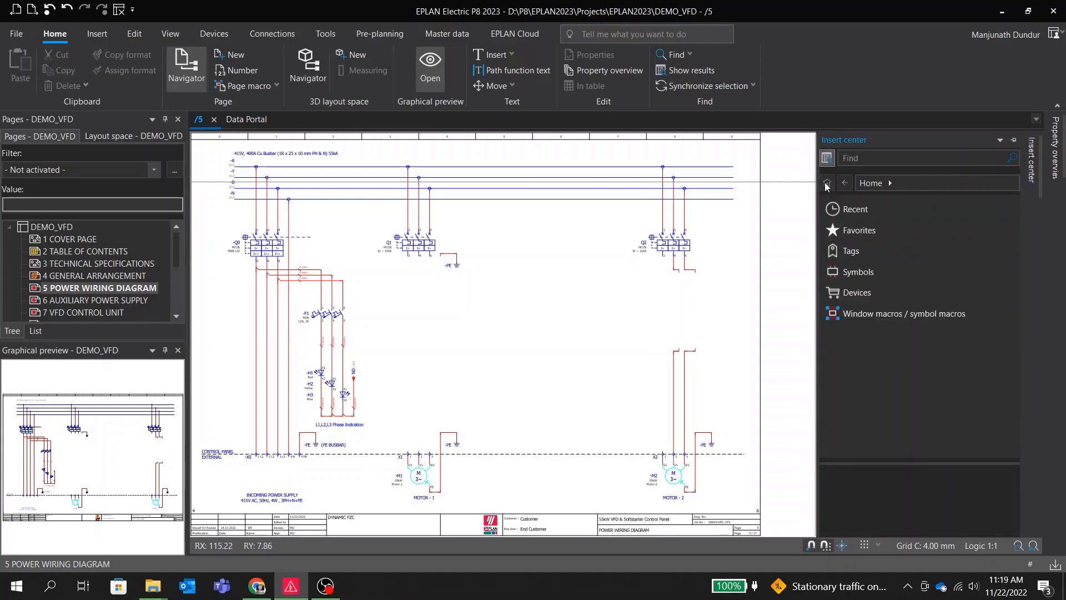
{"action": "left_click", "coordinate": [860, 237]}
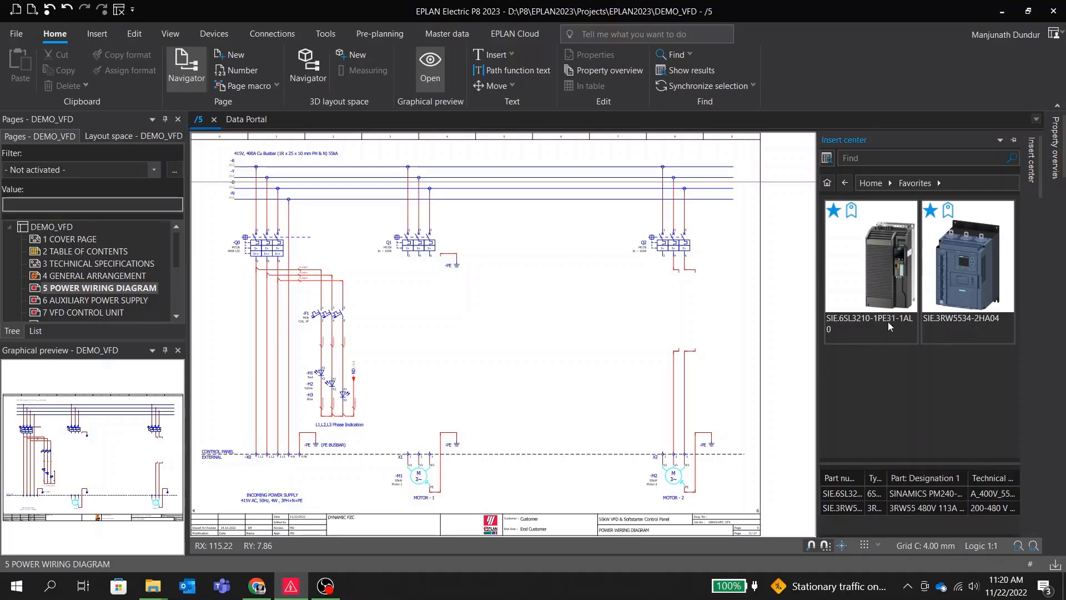
{"action": "left_click_drag", "start_coordinate": [871, 257], "coordinate": [851, 261]}
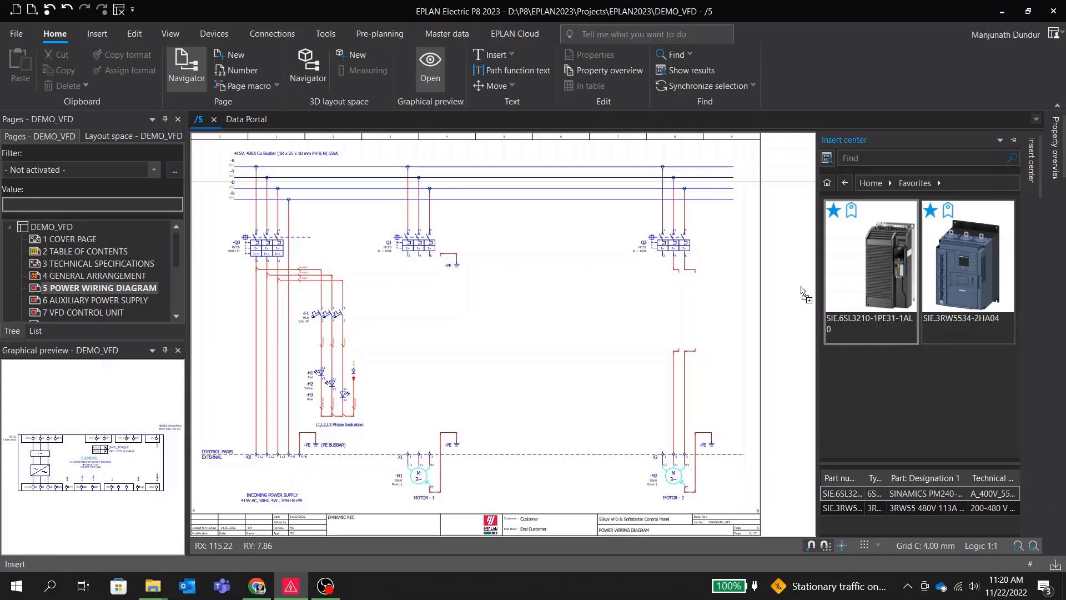
{"action": "left_click_drag", "start_coordinate": [578, 325], "coordinate": [410, 302]}
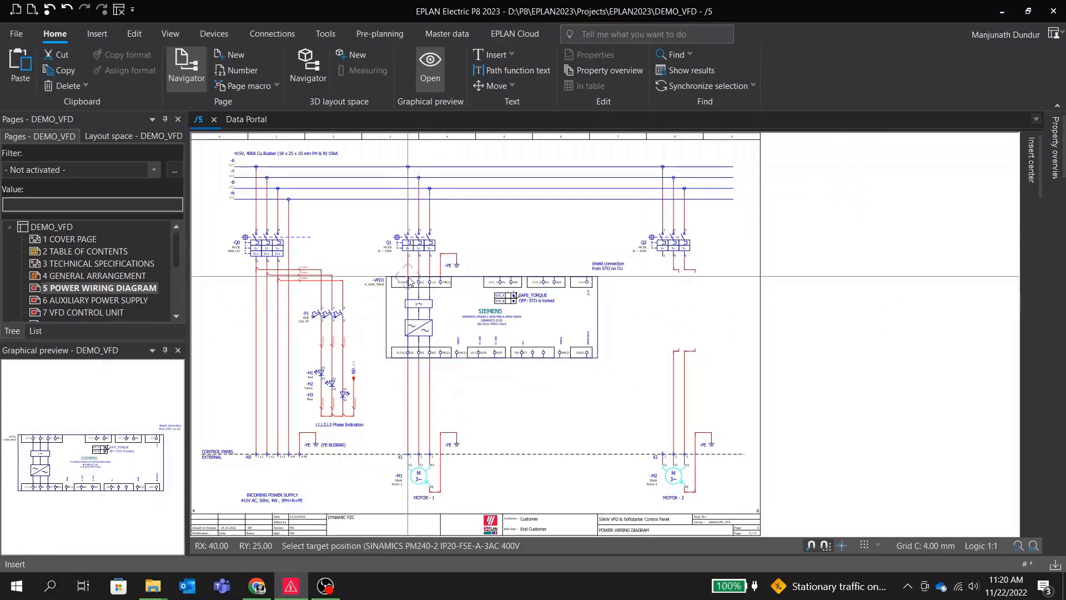
{"action": "left_click", "coordinate": [411, 282]}
{"action": "key", "text": "Return"}
{"action": "key", "text": "Return"}
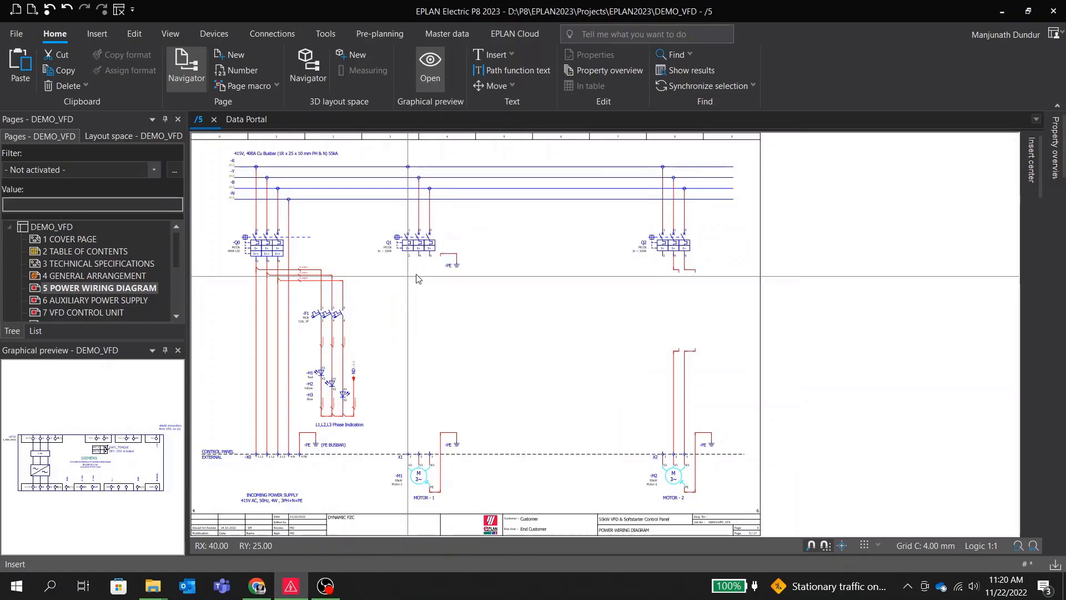
{"action": "scroll", "coordinate": [418, 279], "scroll_direction": "up", "scroll_amount": 2}
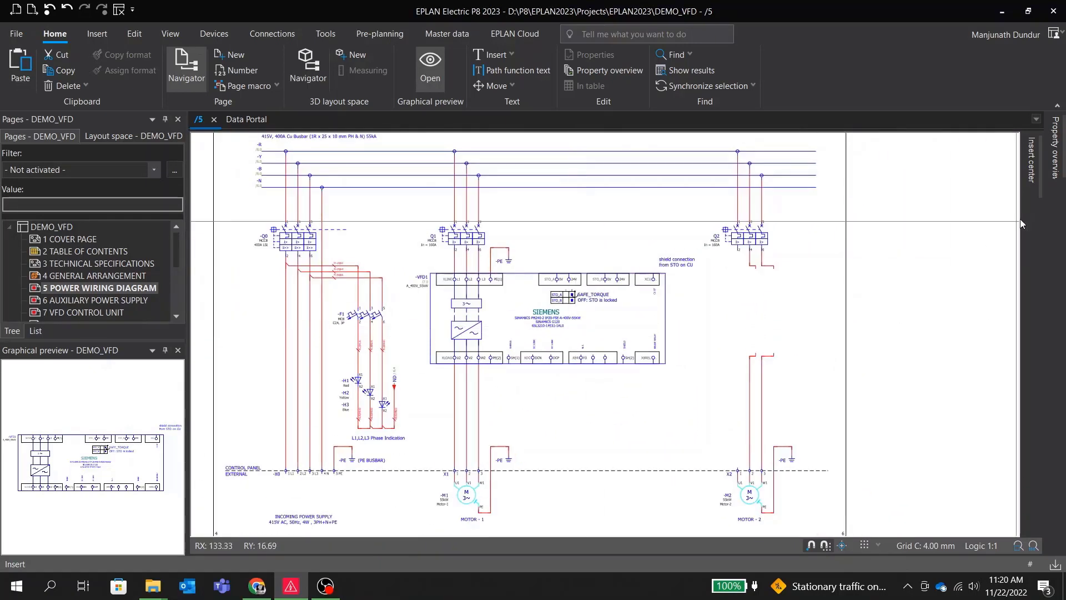
Place the 3RW5534 soft starter macro below breaker Q2, then open page 6
{"action": "left_click", "coordinate": [1026, 181]}
{"action": "double_click", "coordinate": [974, 269]}
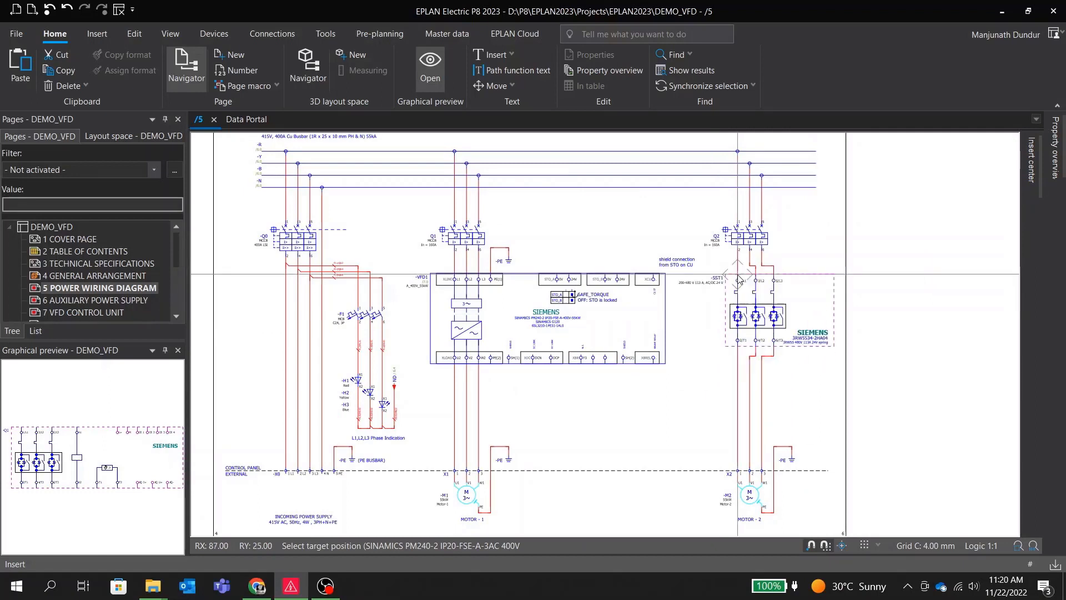
{"action": "left_click", "coordinate": [740, 279]}
{"action": "left_click", "coordinate": [494, 377]}
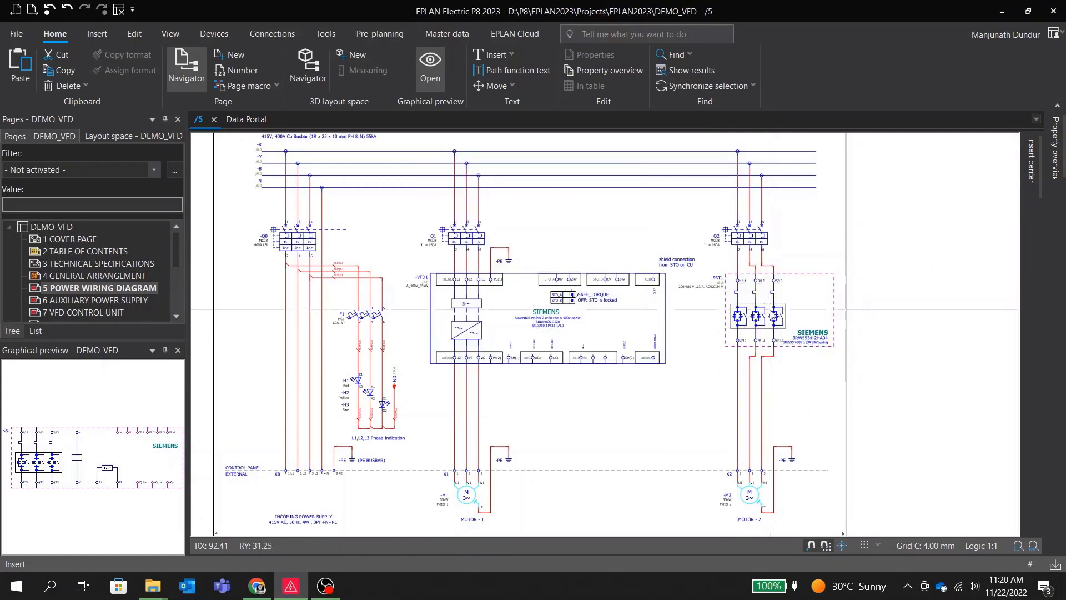
{"action": "left_click", "coordinate": [92, 301]}
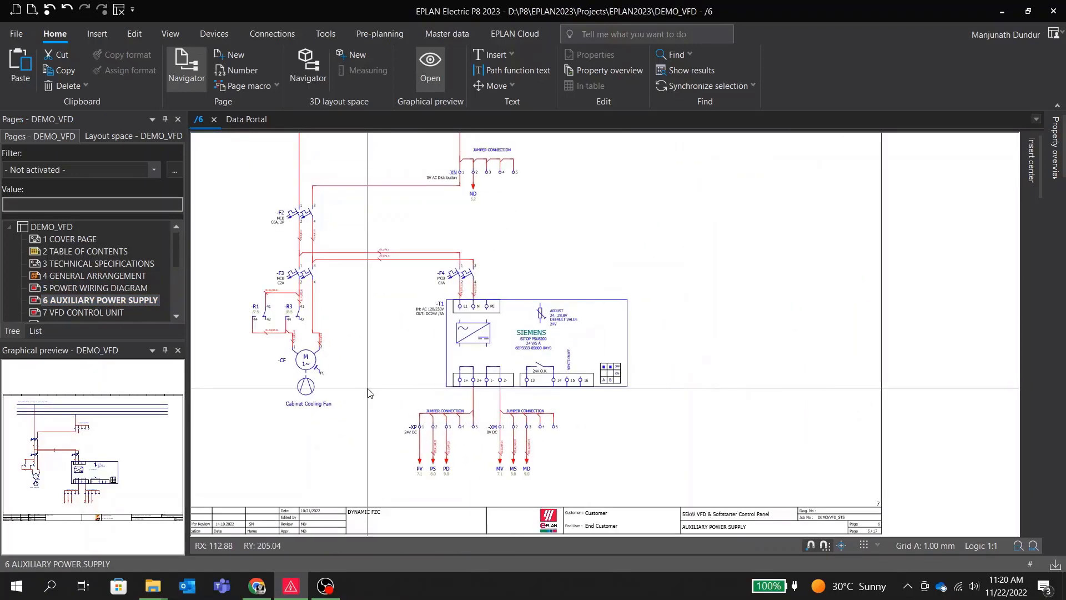
Select the objects around the -T1 power supply, then open page 7 VFD CONTROL UNIT
{"action": "scroll", "coordinate": [370, 393], "scroll_direction": "down", "scroll_amount": 1}
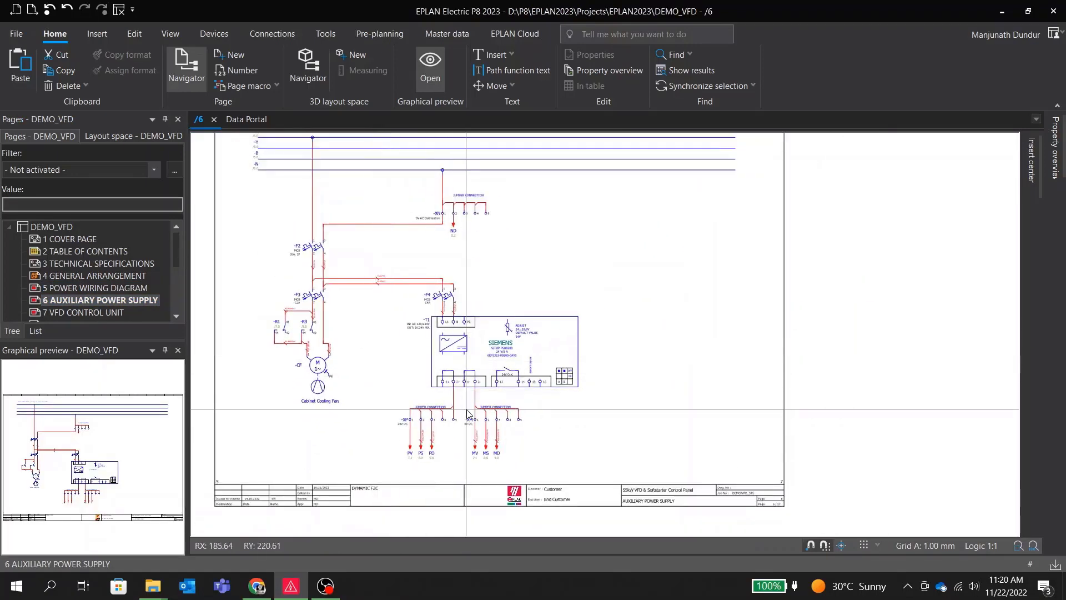
{"action": "scroll", "coordinate": [468, 414], "scroll_direction": "up", "scroll_amount": 2}
{"action": "left_click_drag", "start_coordinate": [286, 192], "coordinate": [830, 405]}
{"action": "scroll", "coordinate": [828, 393], "scroll_direction": "down", "scroll_amount": 2}
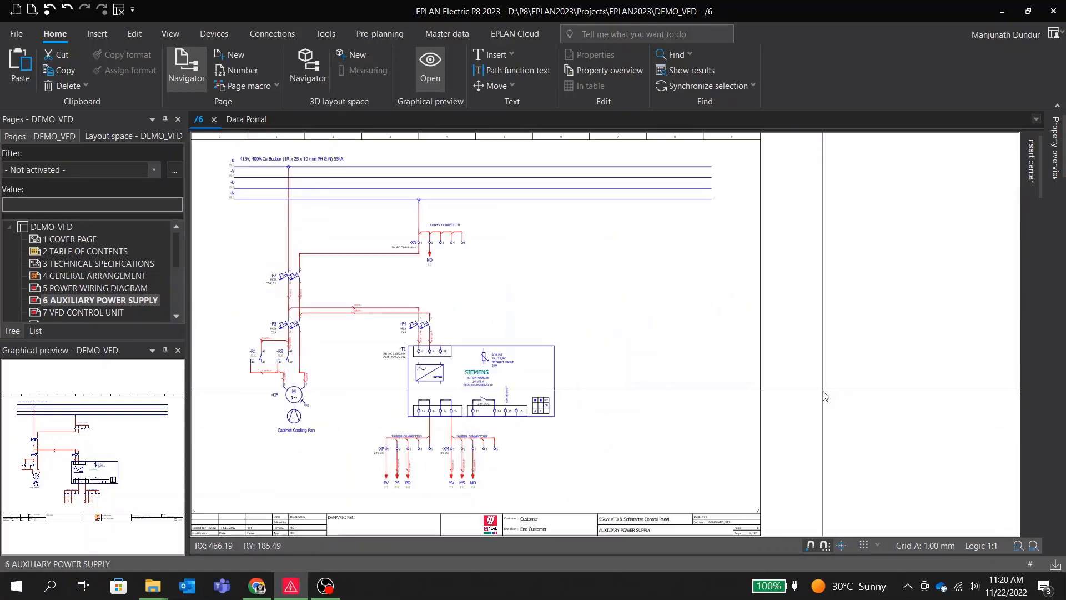
{"action": "scroll", "coordinate": [79, 317], "scroll_direction": "down", "scroll_amount": 2}
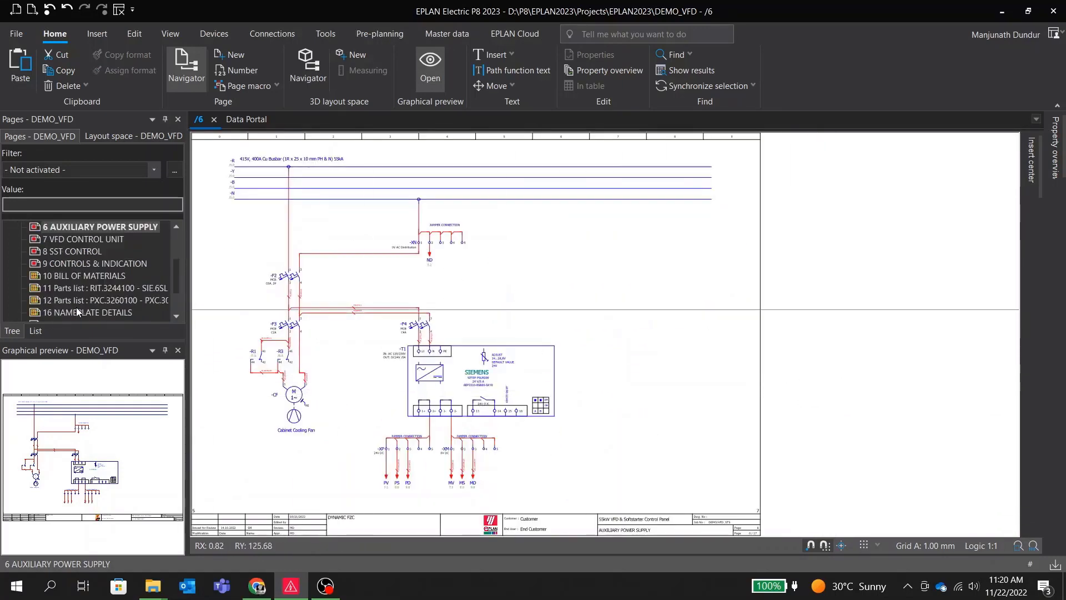
{"action": "left_click", "coordinate": [68, 239]}
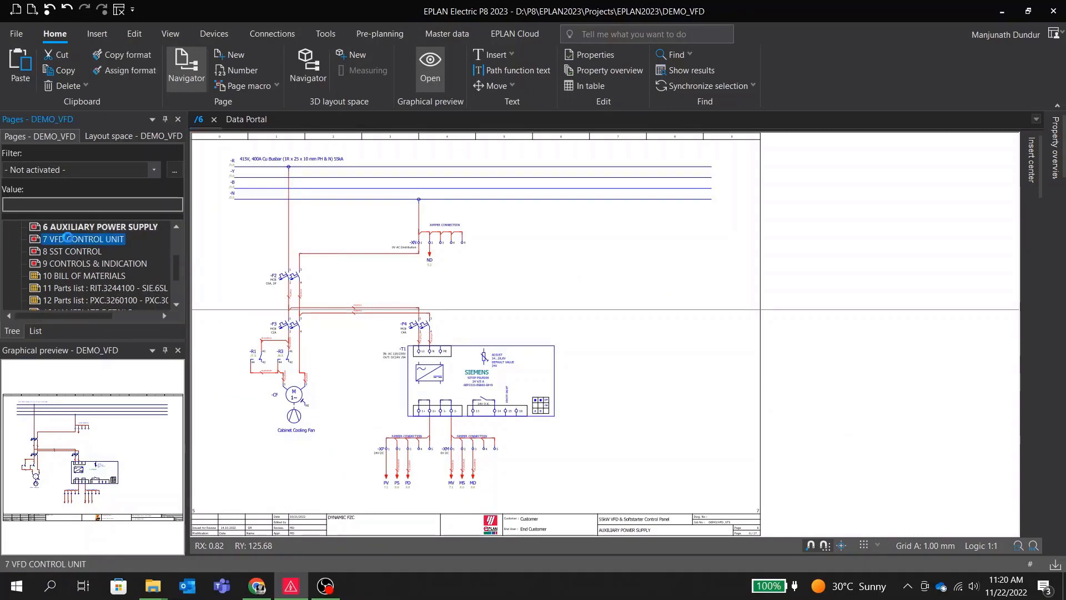
Open page 8 SST CONTROL, then select and clear indication lamps H4 through H7
{"action": "left_click", "coordinate": [69, 252]}
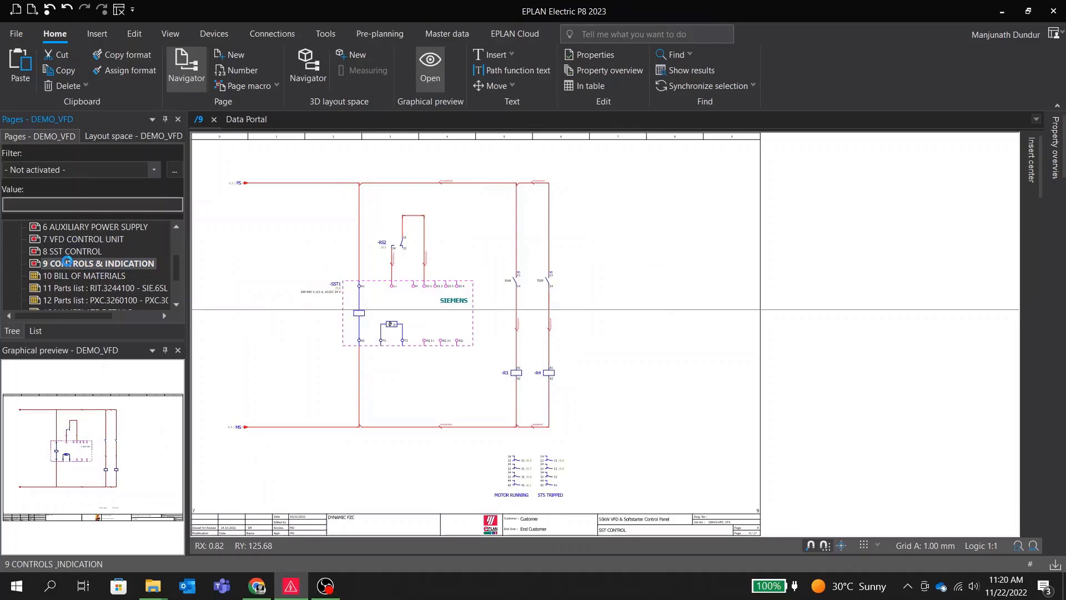
{"action": "scroll", "coordinate": [303, 365], "scroll_direction": "up", "scroll_amount": 3}
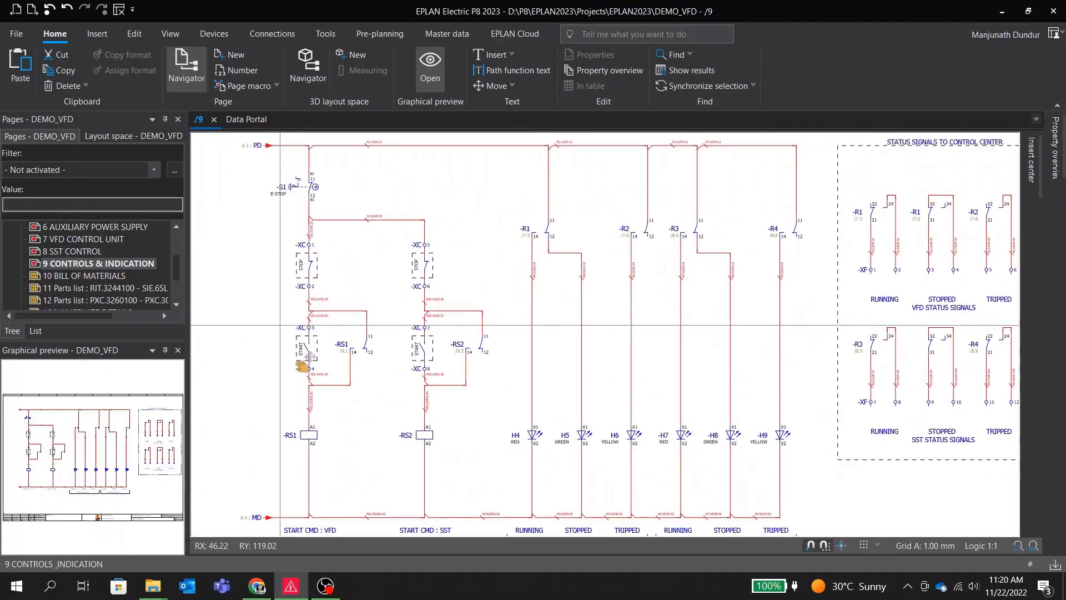
{"action": "scroll", "coordinate": [303, 366], "scroll_direction": "up", "scroll_amount": 2}
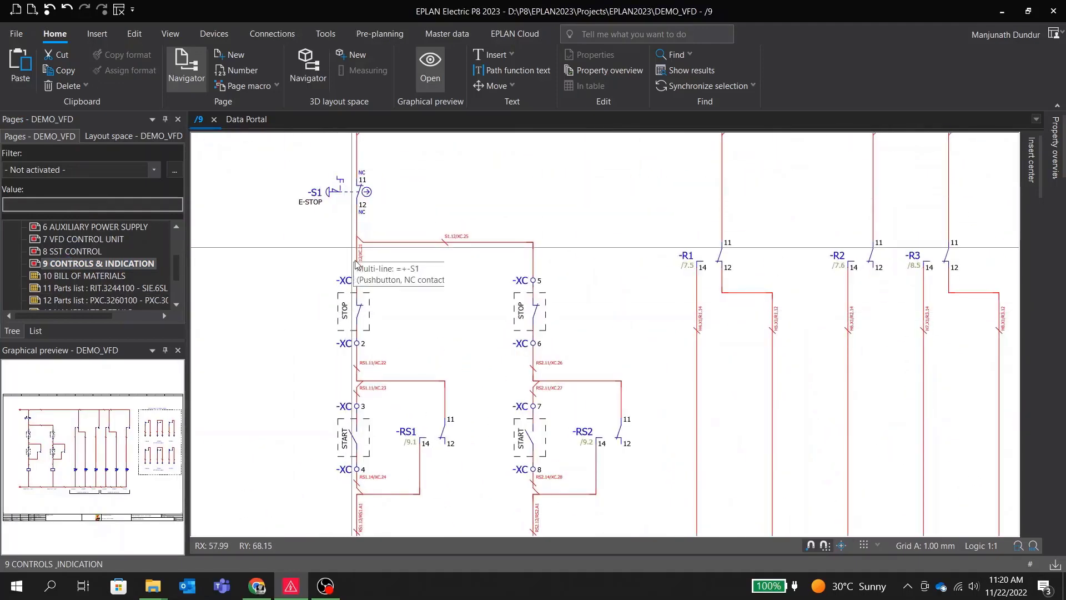
{"action": "scroll", "coordinate": [542, 325], "scroll_direction": "down", "scroll_amount": 3}
{"action": "scroll", "coordinate": [464, 280], "scroll_direction": "up", "scroll_amount": 2}
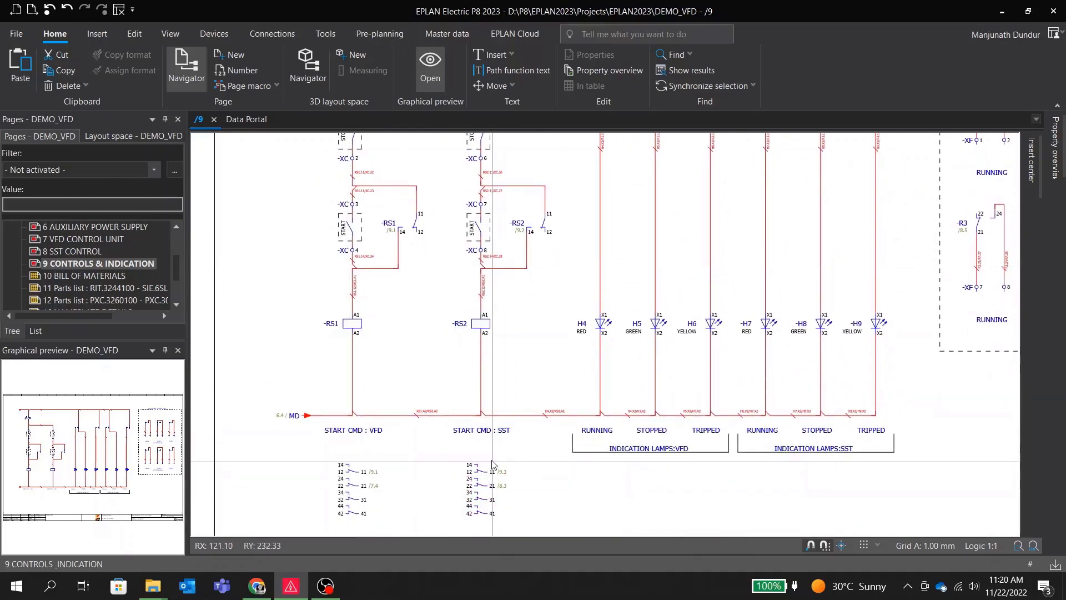
{"action": "middle_click_drag", "start_coordinate": [570, 341], "coordinate": [476, 390]}
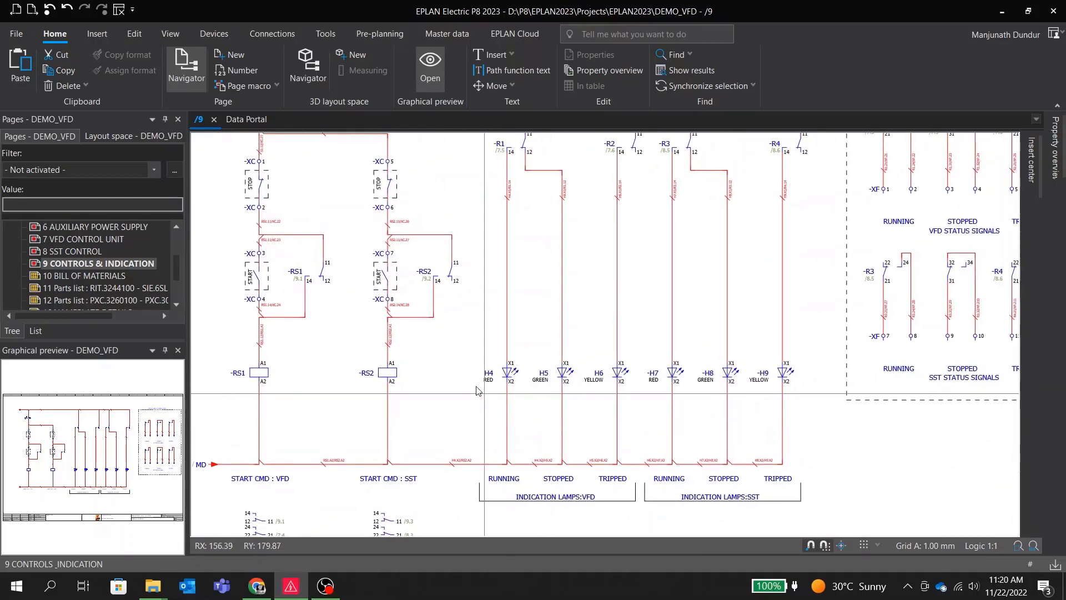
{"action": "left_click_drag", "start_coordinate": [465, 345], "coordinate": [680, 423]}
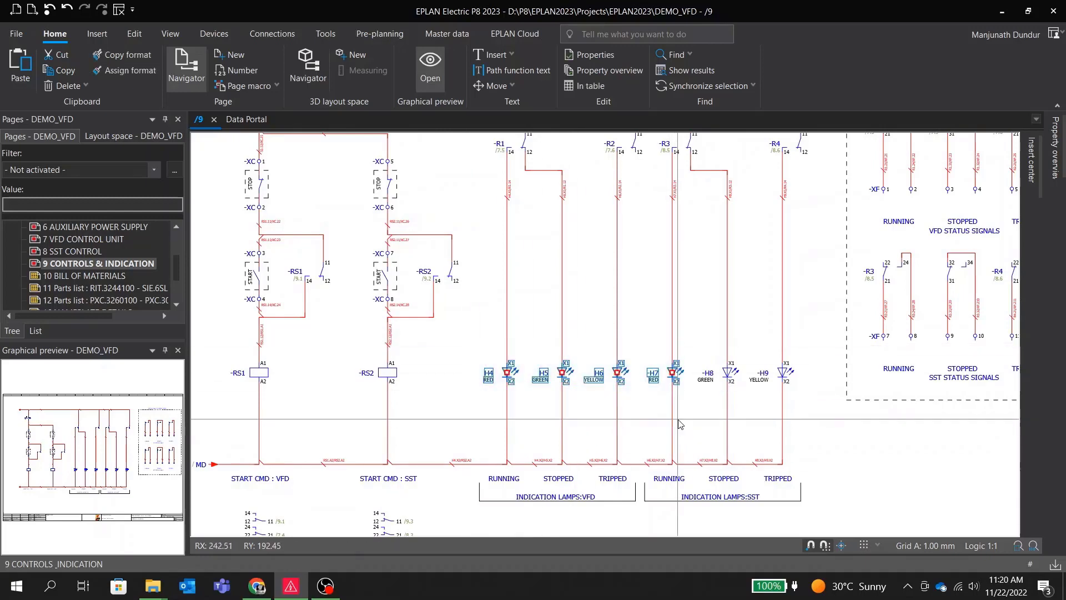
{"action": "left_click", "coordinate": [681, 423]}
Select and inspect the -RS2 relay coil, then pan to the schematic's upper part
{"action": "scroll", "coordinate": [561, 529], "scroll_direction": "up", "scroll_amount": 1}
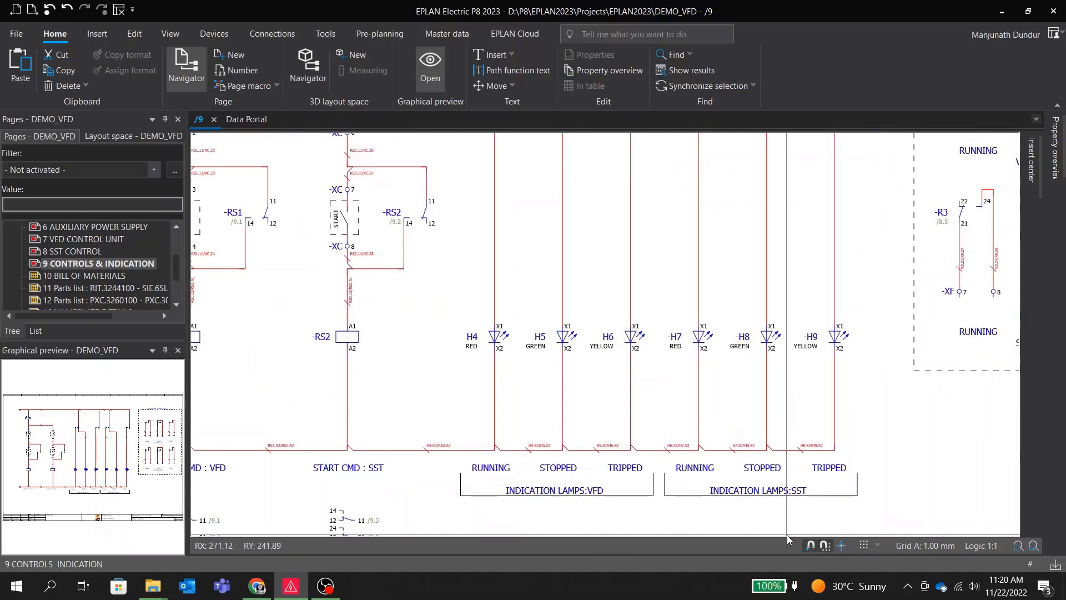
{"action": "scroll", "coordinate": [789, 539], "scroll_direction": "down", "scroll_amount": 1}
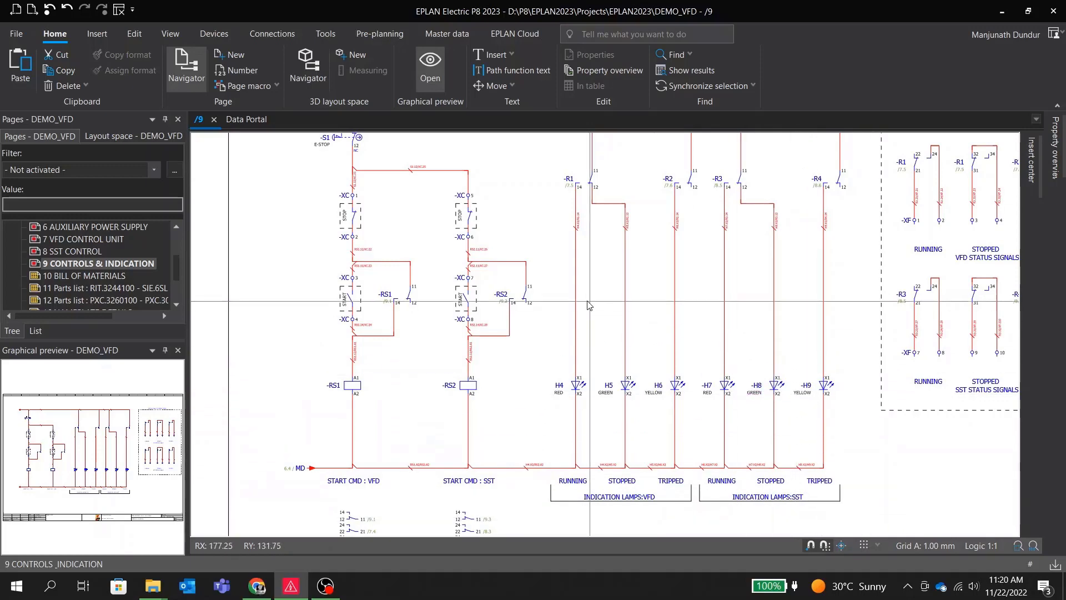
{"action": "scroll", "coordinate": [589, 305], "scroll_direction": "up", "scroll_amount": 1}
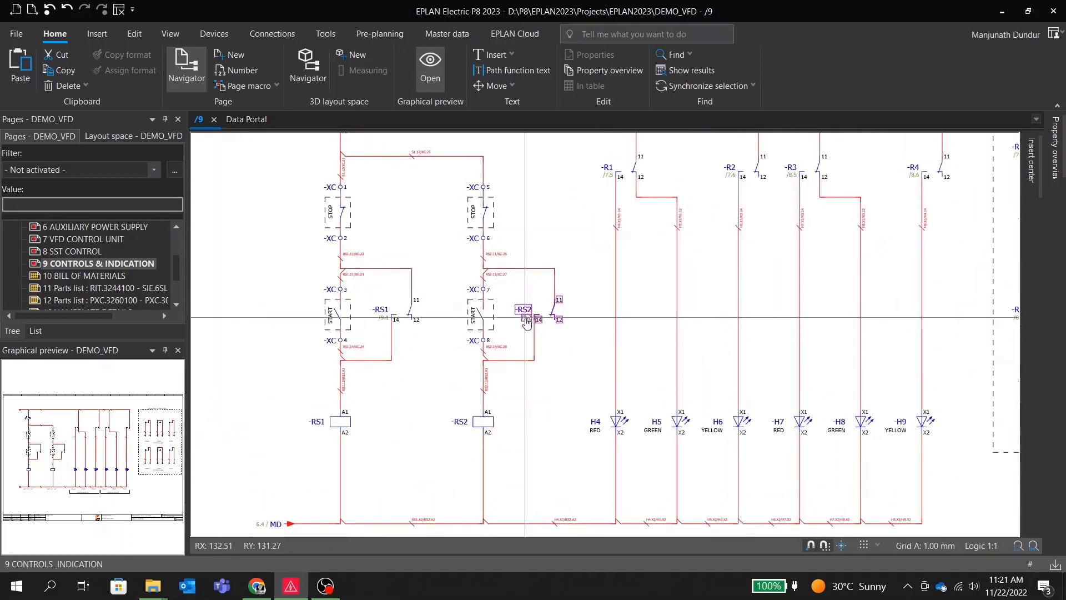
{"action": "left_click", "coordinate": [527, 324]}
{"action": "key", "text": "f"}
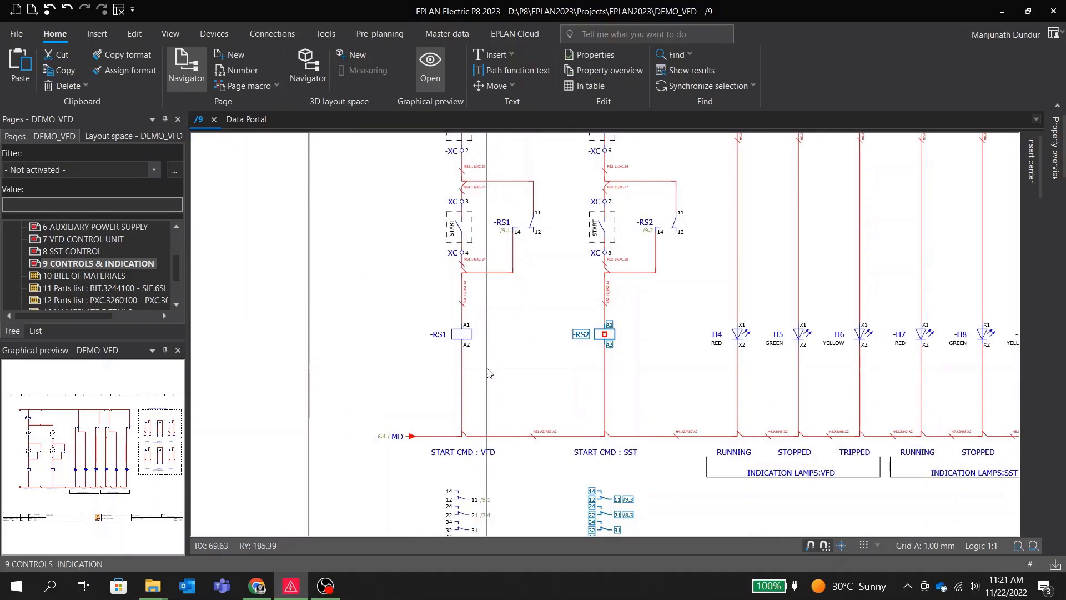
{"action": "key", "text": "Escape"}
{"action": "middle_click_drag", "start_coordinate": [527, 316], "coordinate": [522, 444]}
{"action": "scroll", "coordinate": [523, 444], "scroll_direction": "down", "scroll_amount": 4}
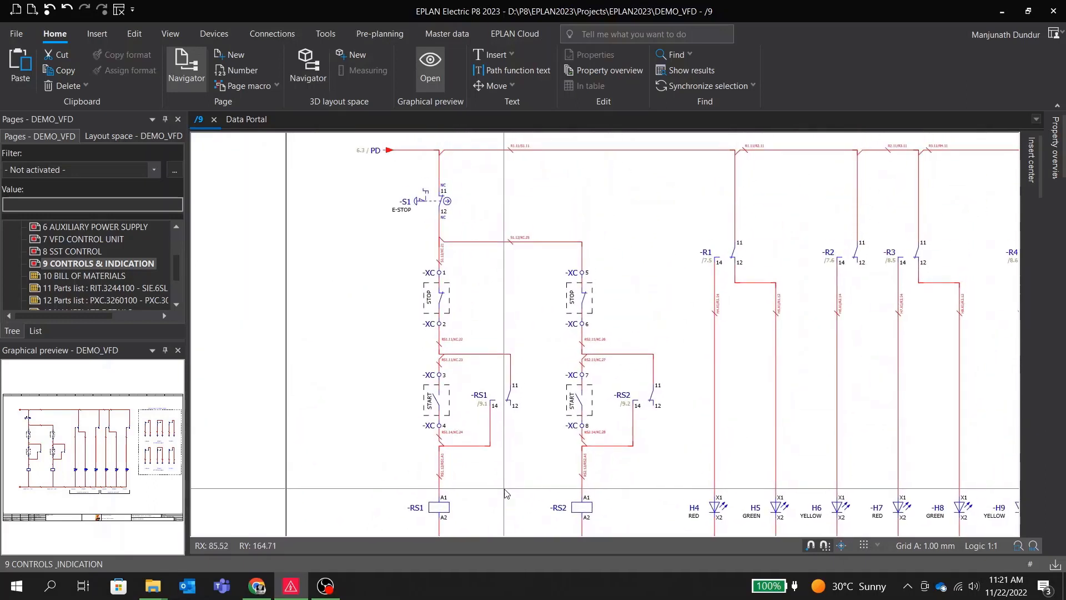
{"action": "scroll", "coordinate": [85, 237], "scroll_direction": "up", "scroll_amount": 2}
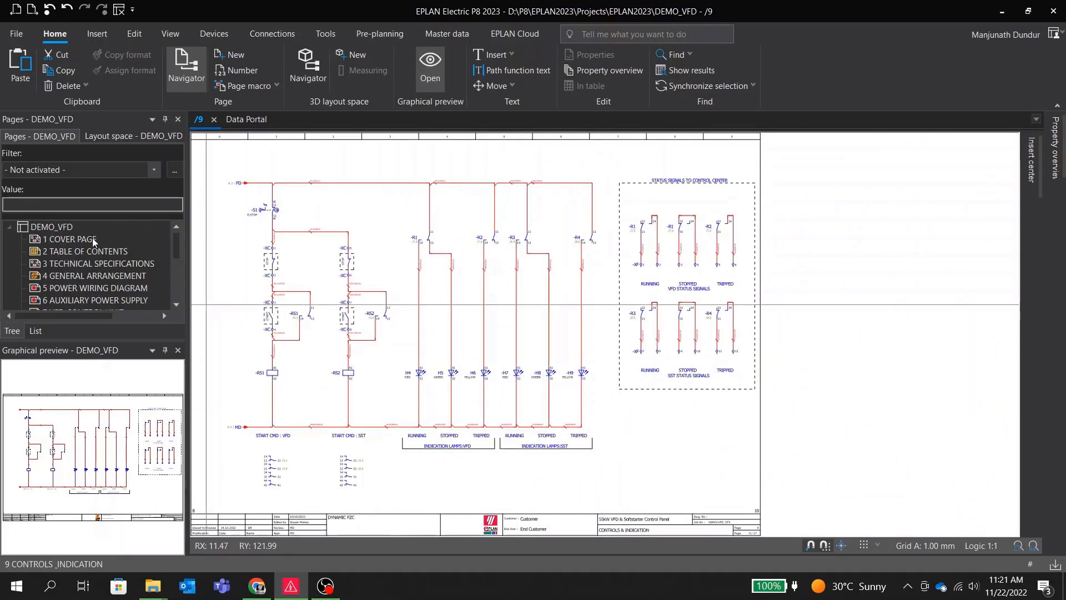
Open page 4 GENERAL ARRANGEMENT and zoom in on the internal cabinet view
{"action": "left_click", "coordinate": [83, 276]}
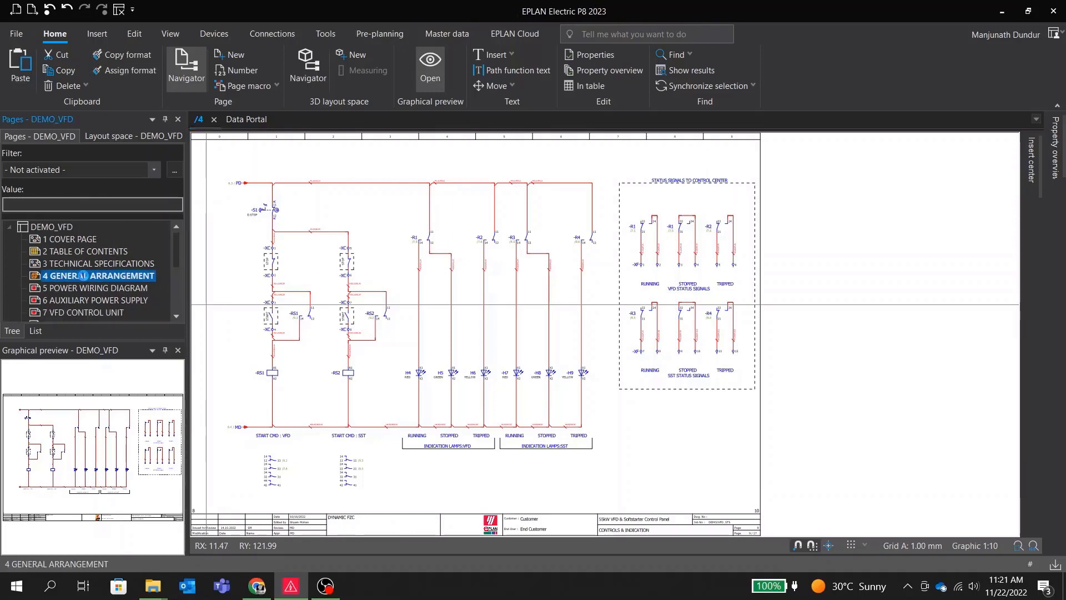
{"action": "double_click", "coordinate": [83, 276]}
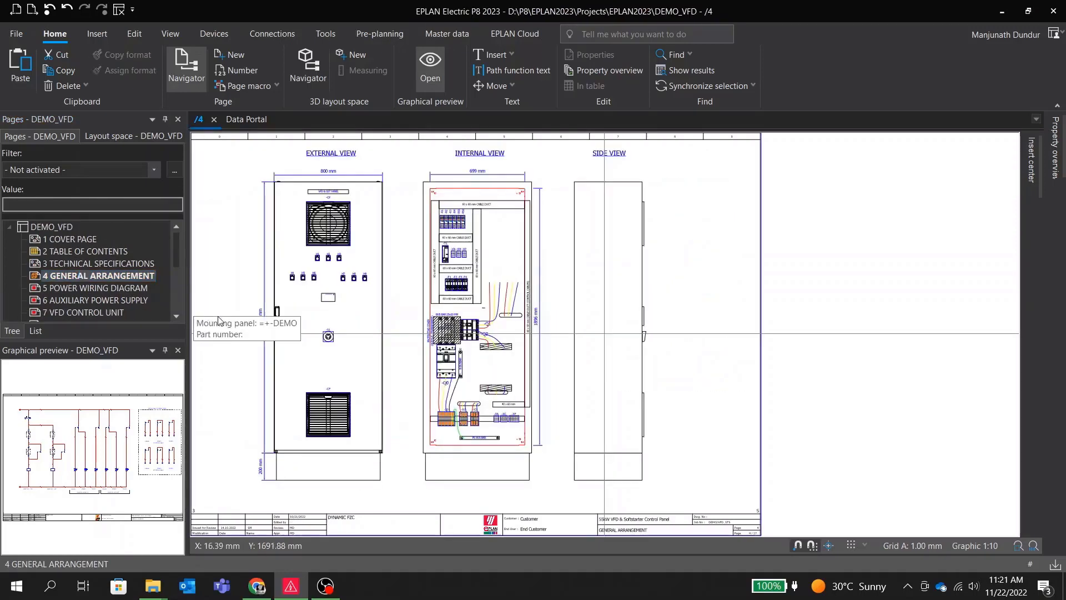
{"action": "scroll", "coordinate": [305, 240], "scroll_direction": "up", "scroll_amount": 2}
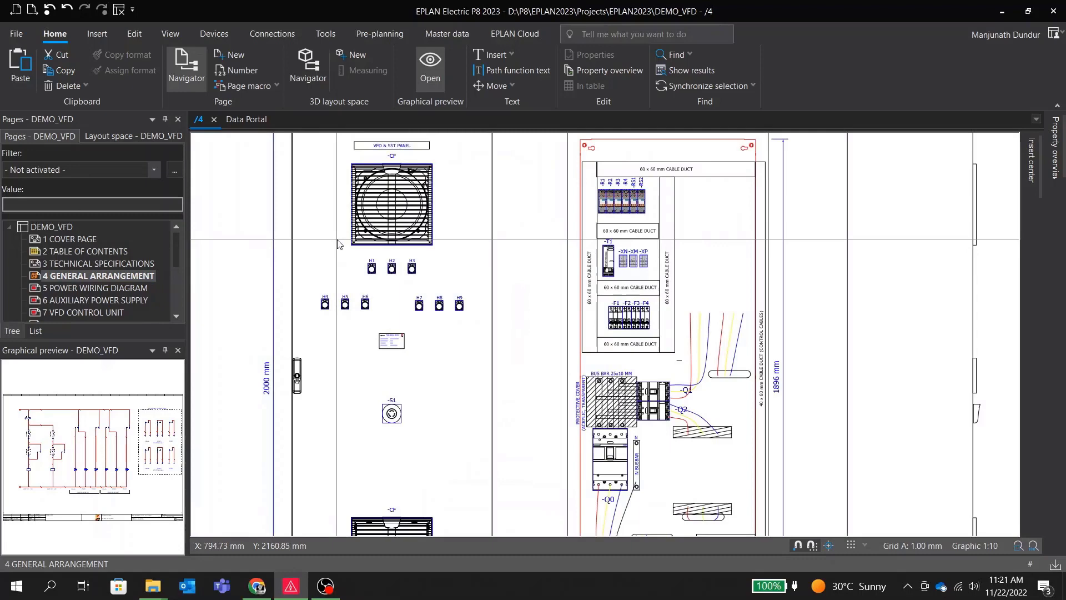
{"action": "scroll", "coordinate": [315, 241], "scroll_direction": "up", "scroll_amount": 2}
{"action": "scroll", "coordinate": [344, 267], "scroll_direction": "down", "scroll_amount": 3}
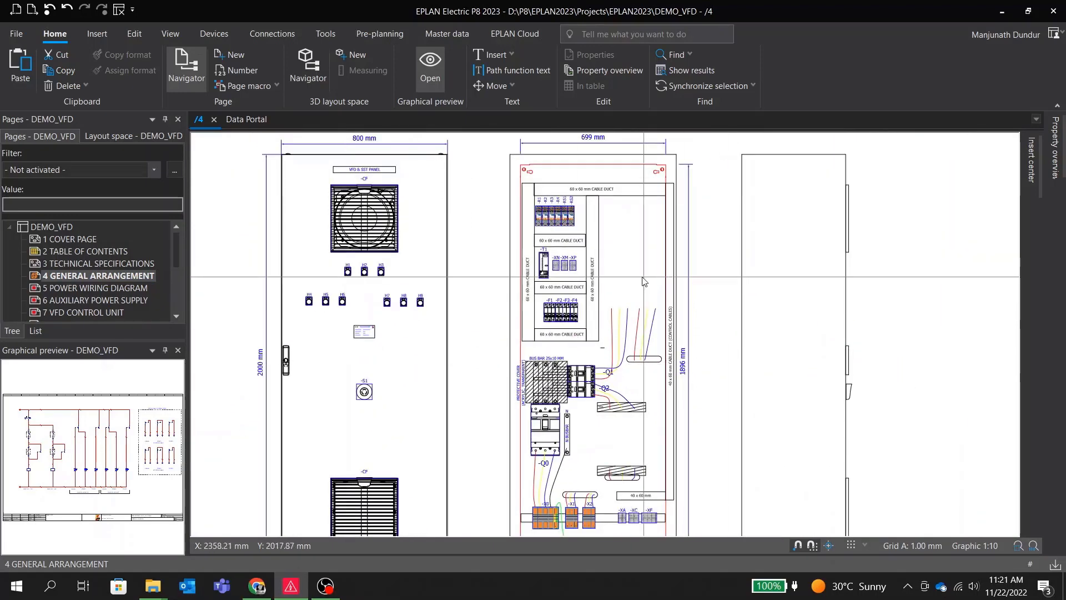
{"action": "scroll", "coordinate": [643, 281], "scroll_direction": "up", "scroll_amount": 2}
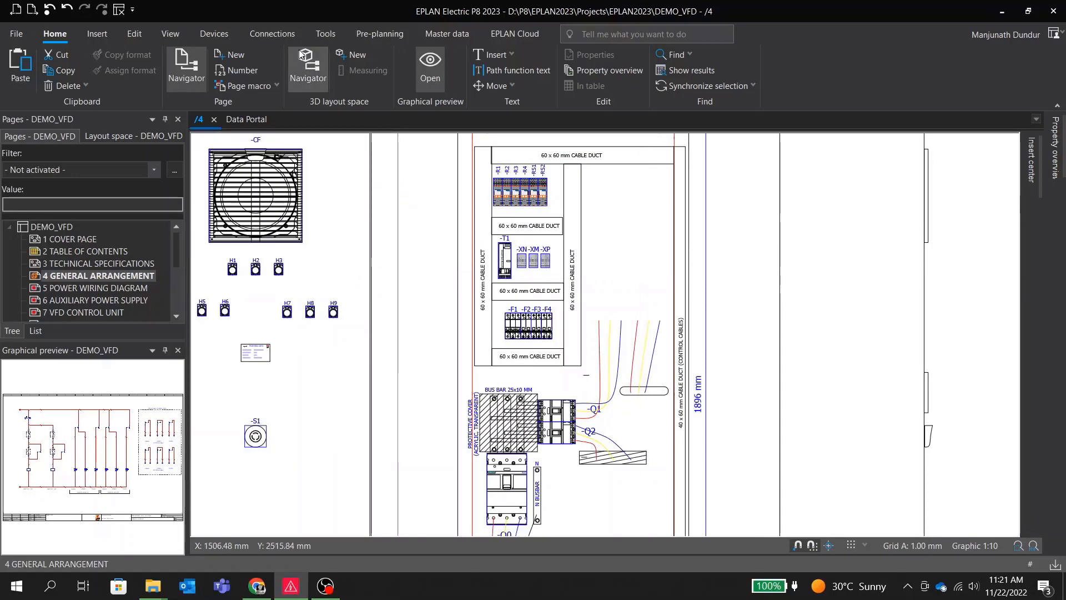
Open the 2D panel layout navigator and expand All parts and the VFD group
{"action": "left_click", "coordinate": [221, 34]}
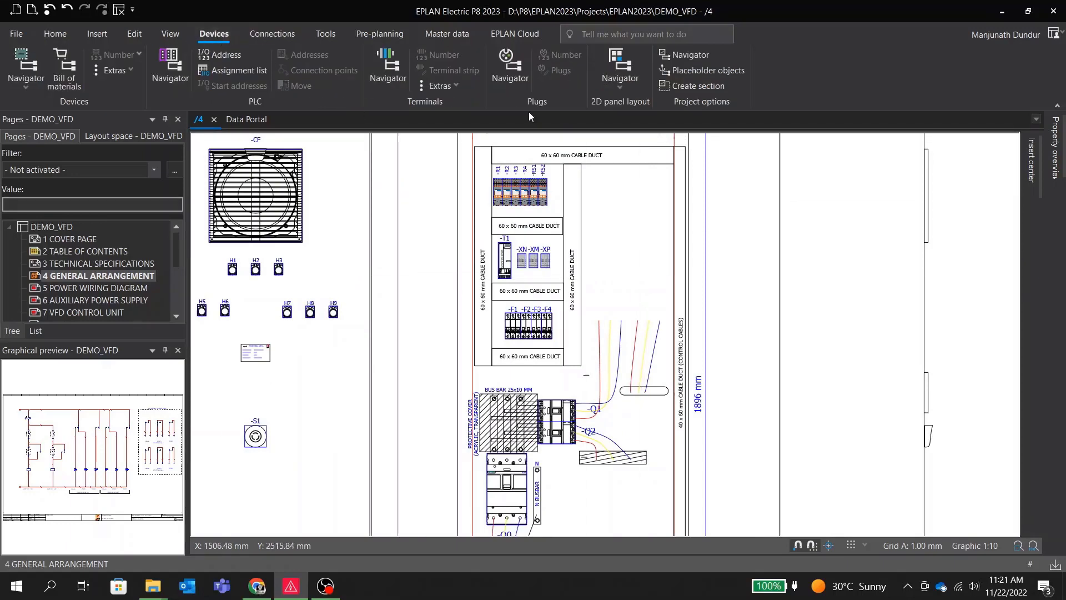
{"action": "left_click", "coordinate": [624, 67]}
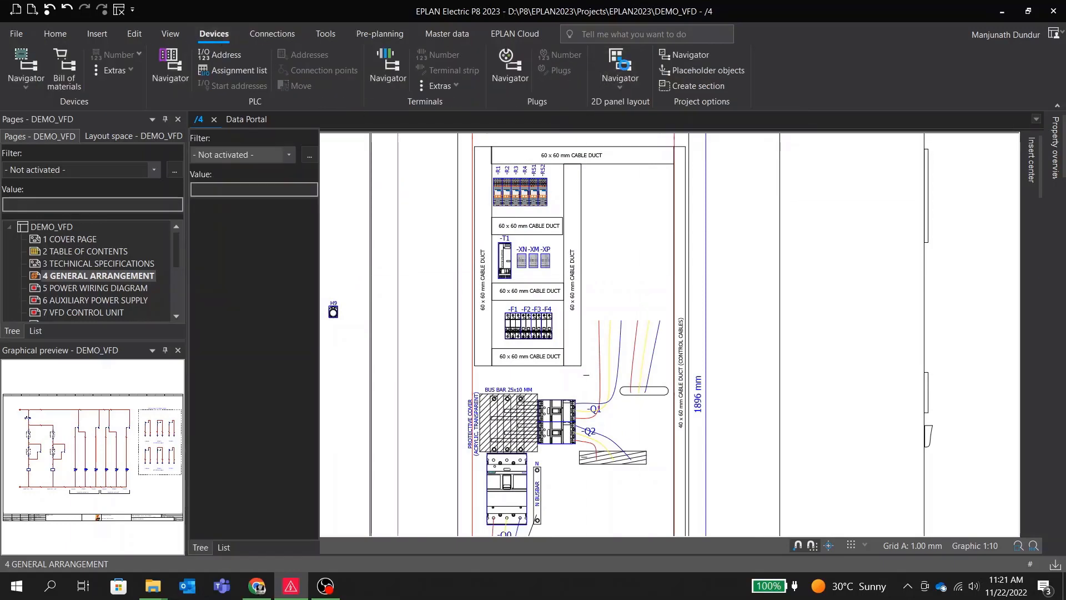
{"action": "left_click", "coordinate": [196, 213]}
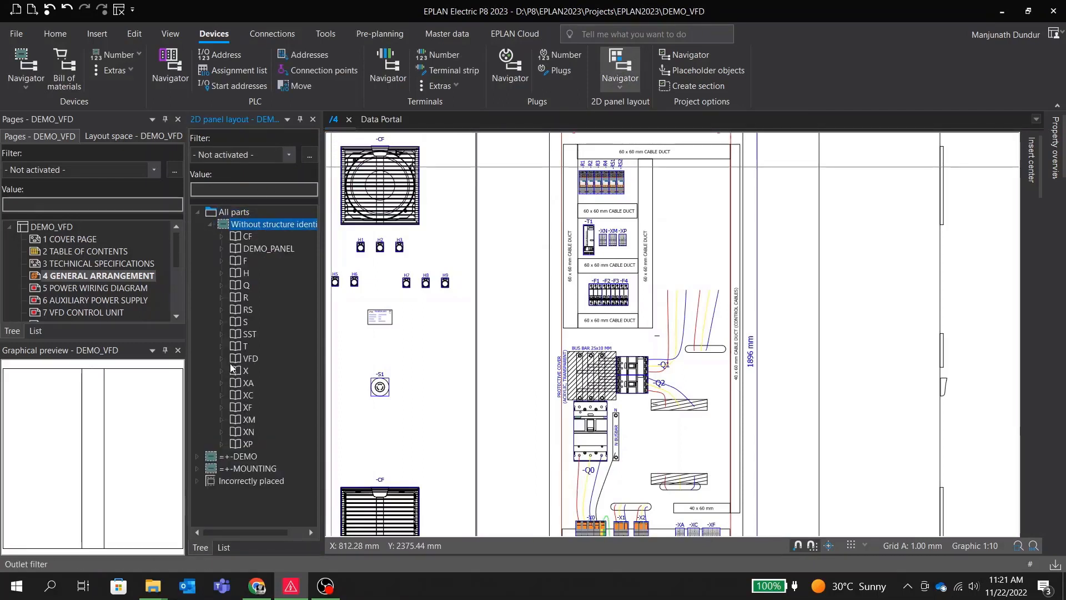
{"action": "left_click", "coordinate": [222, 359]}
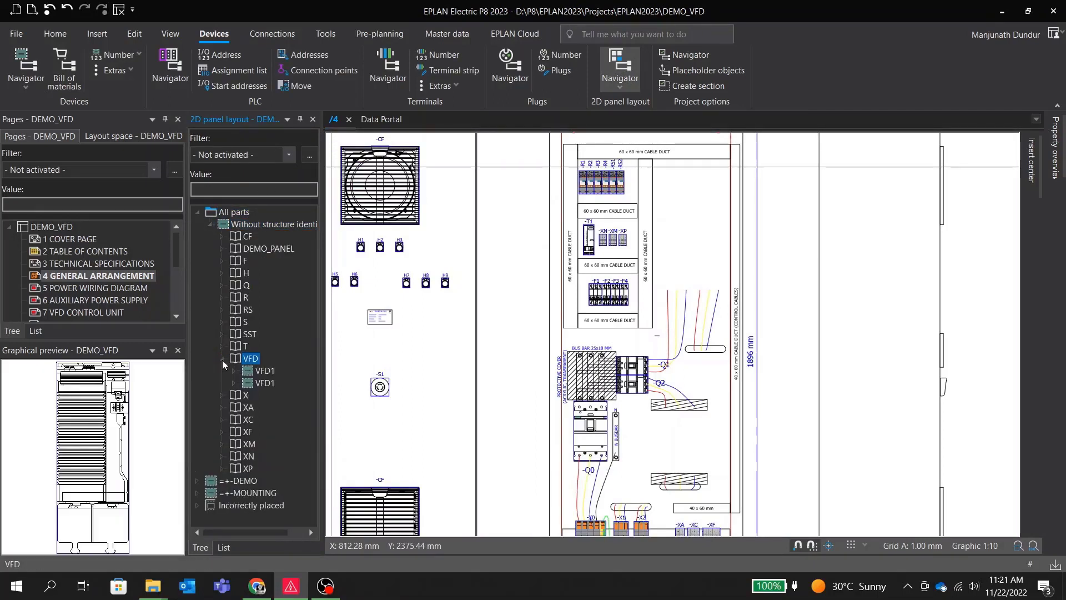
Pan and zoom around the mounting panel's lower and upper components
{"action": "left_click", "coordinate": [647, 445]}
{"action": "scroll", "coordinate": [639, 389], "scroll_direction": "down", "scroll_amount": 3}
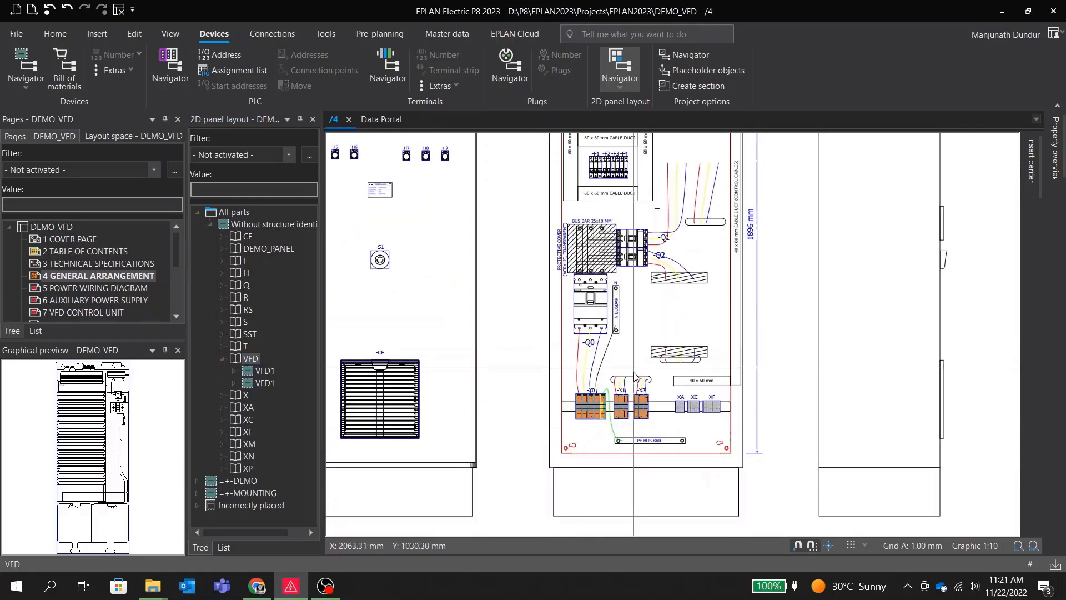
{"action": "scroll", "coordinate": [616, 404], "scroll_direction": "up", "scroll_amount": 3}
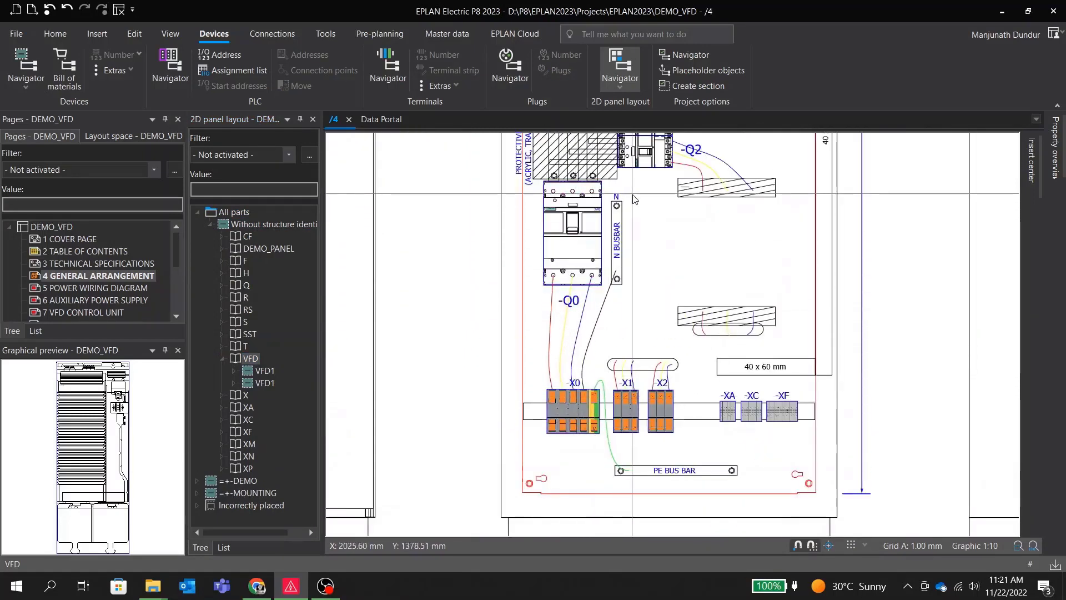
{"action": "mouse_move", "coordinate": [633, 211]}
{"action": "middle_mouse_down"}
{"action": "mouse_move", "coordinate": [603, 388]}
{"action": "mouse_move", "coordinate": [570, 401]}
{"action": "middle_mouse_up"}
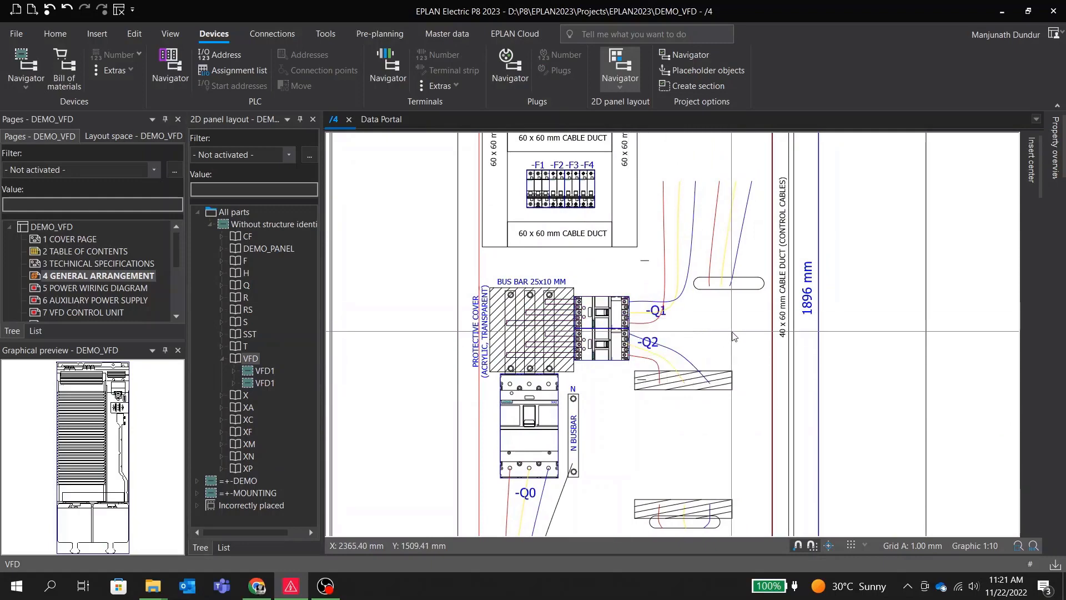
{"action": "scroll", "coordinate": [708, 393], "scroll_direction": "up", "scroll_amount": 2}
{"action": "middle_click_drag", "start_coordinate": [682, 383], "coordinate": [648, 446]}
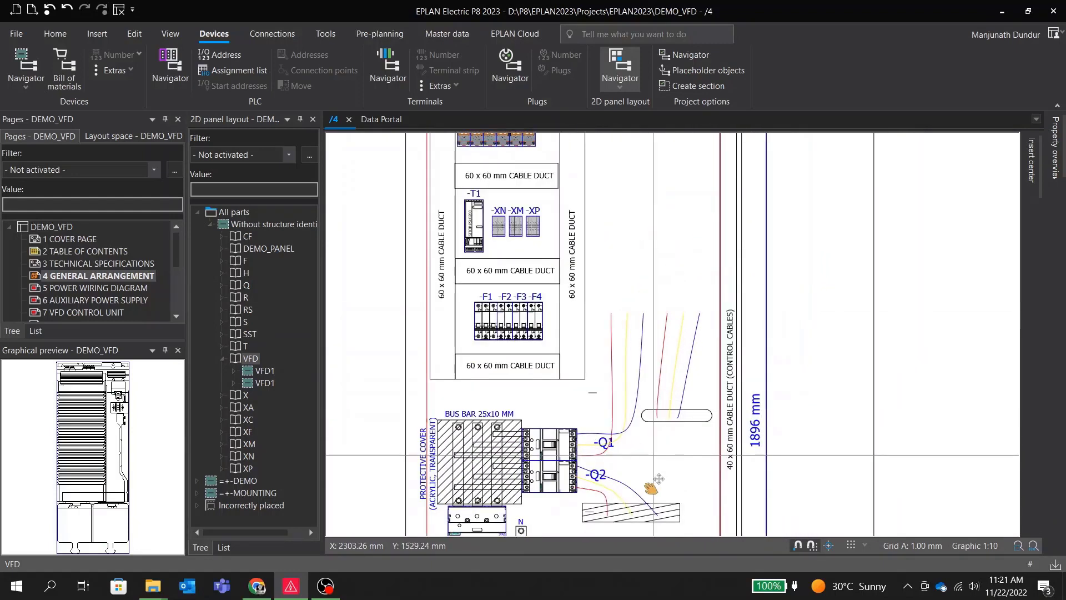
{"action": "scroll", "coordinate": [684, 472], "scroll_direction": "down", "scroll_amount": 1}
Place the SINAMICS VFD1 drive on the mounting panel, right of the upper components
{"action": "left_click", "coordinate": [234, 371]}
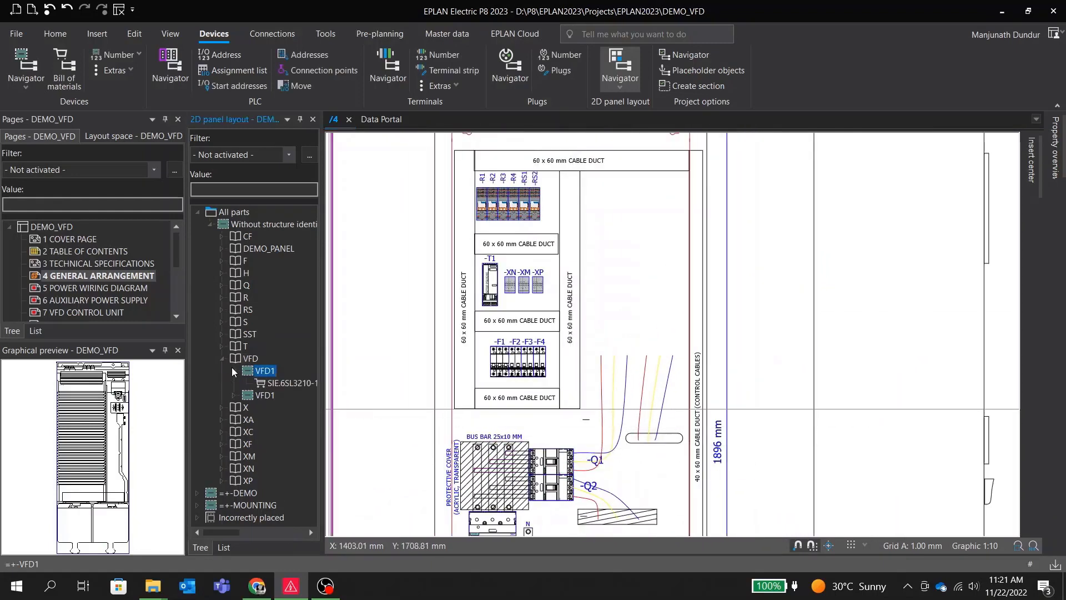
{"action": "left_click_drag", "start_coordinate": [275, 386], "coordinate": [609, 317]}
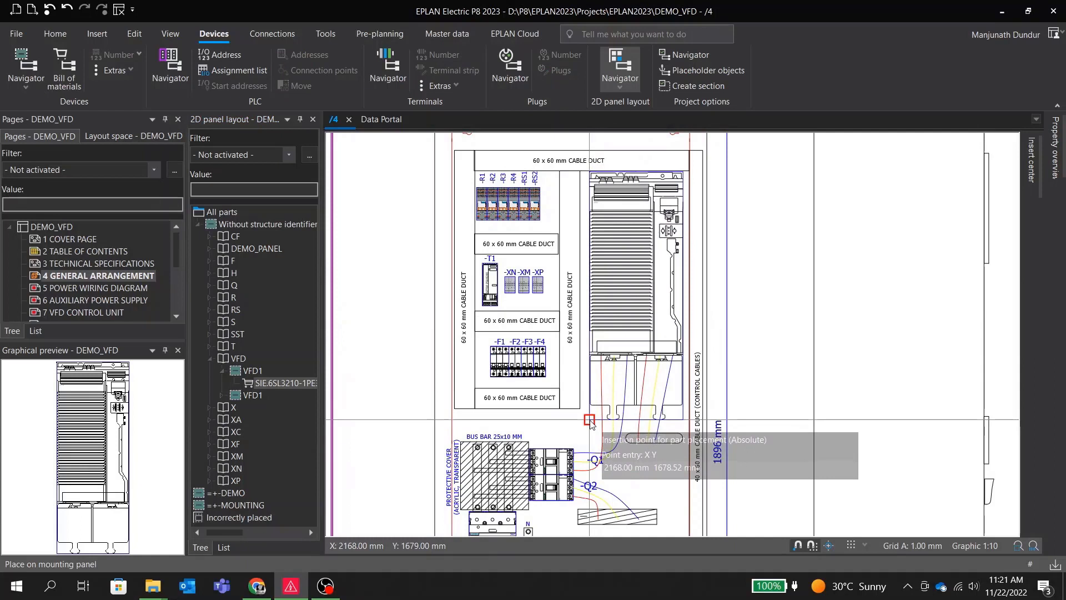
{"action": "left_click", "coordinate": [708, 391]}
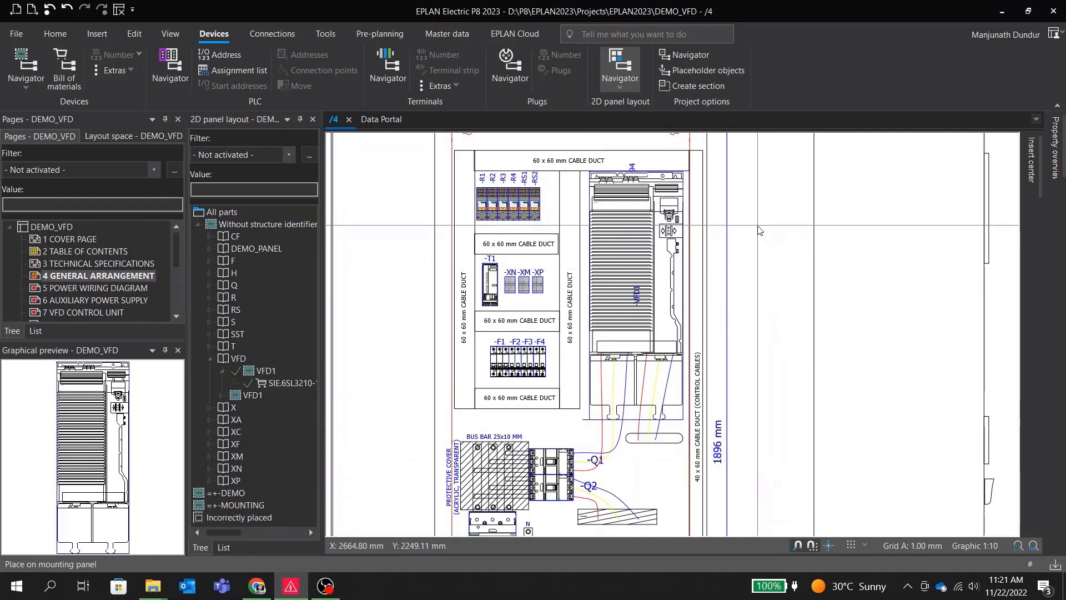
{"action": "scroll", "coordinate": [725, 233], "scroll_direction": "down", "scroll_amount": 2}
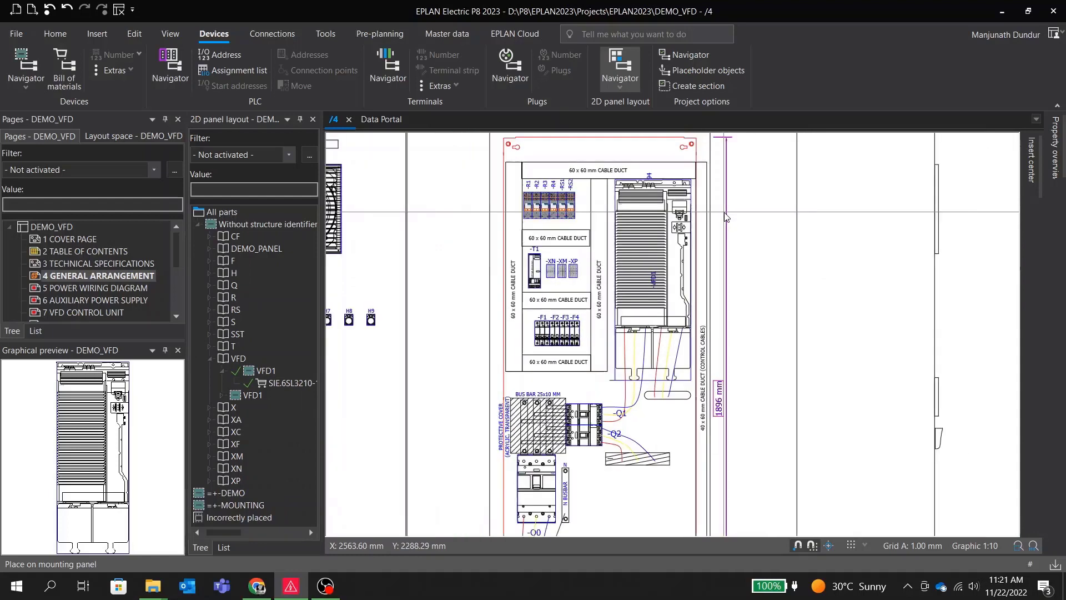
{"action": "middle_click_drag", "start_coordinate": [764, 345], "coordinate": [729, 241]}
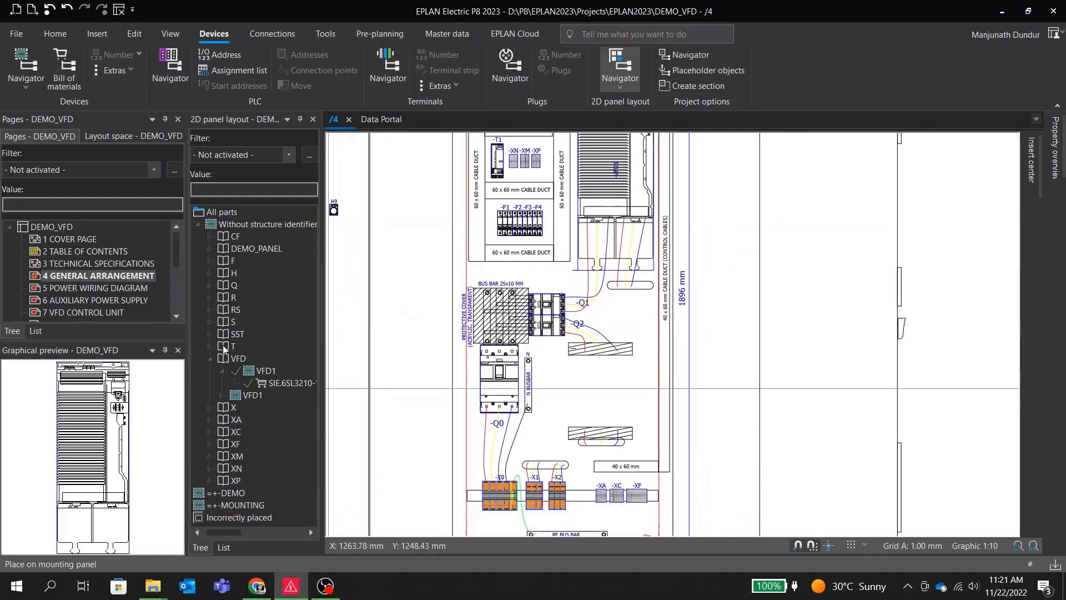
Place the SST1 SIE.3RW5534-2HA04 soft starter on the mounting panel beside -Q0
{"action": "left_click", "coordinate": [211, 334]}
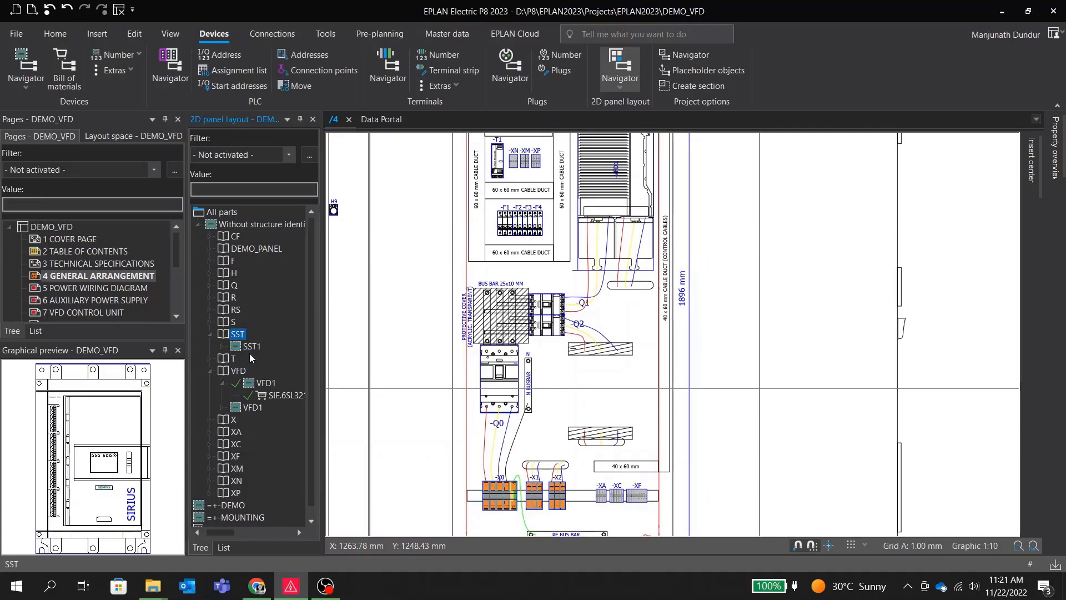
{"action": "left_click", "coordinate": [222, 347]}
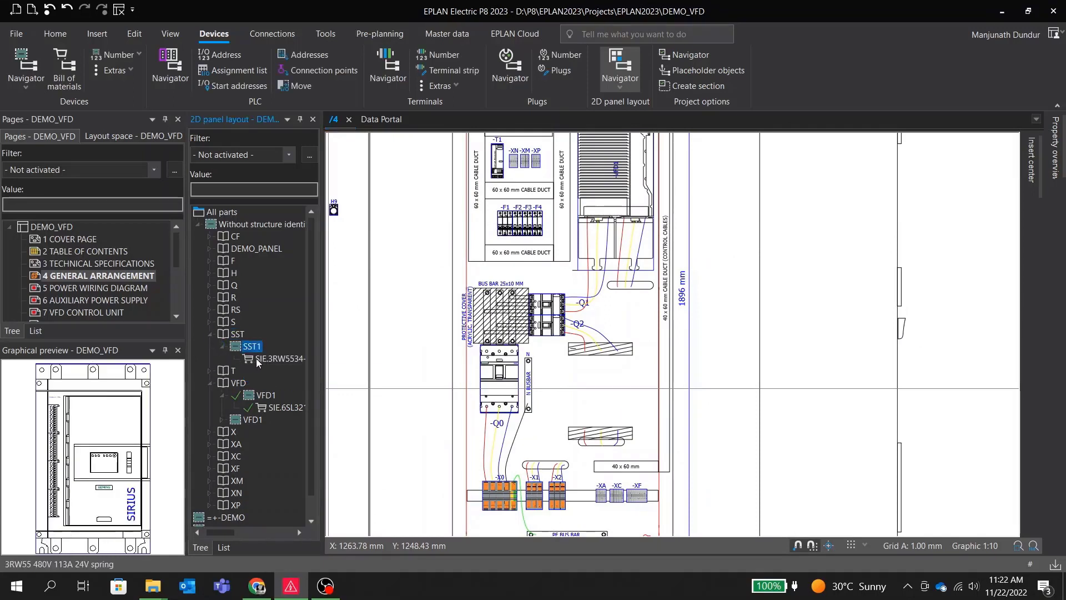
{"action": "left_click_drag", "start_coordinate": [258, 360], "coordinate": [629, 417]}
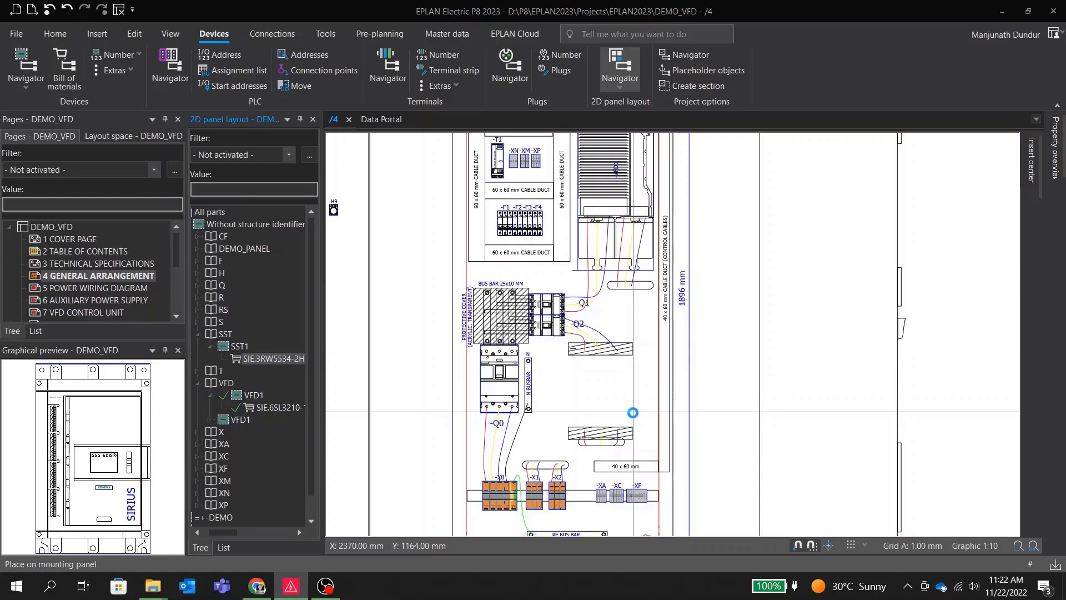
{"action": "scroll", "coordinate": [586, 377], "scroll_direction": "up", "scroll_amount": 2}
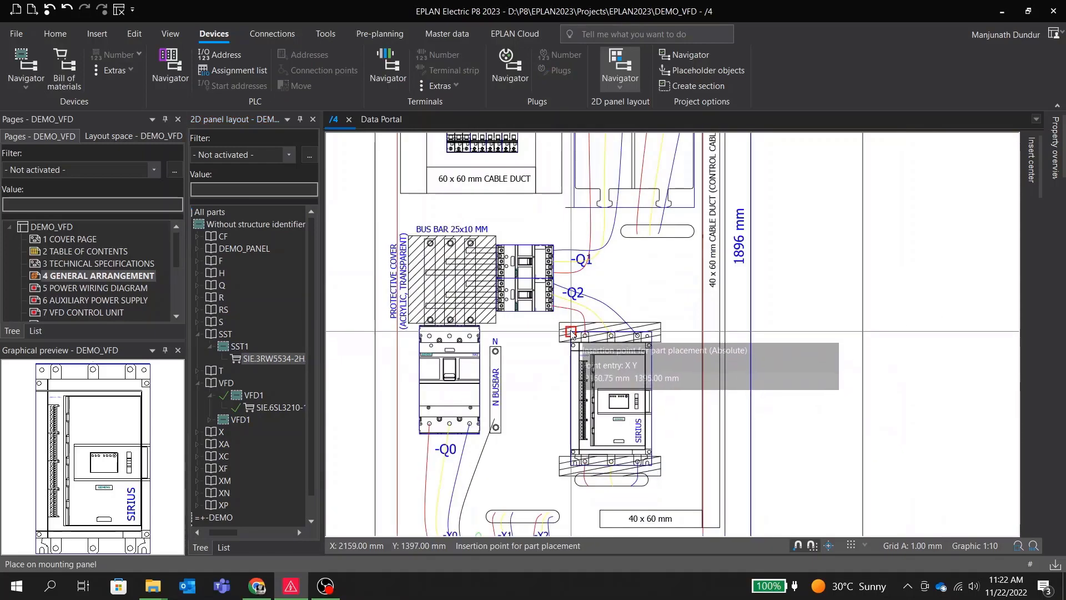
{"action": "left_click", "coordinate": [572, 335]}
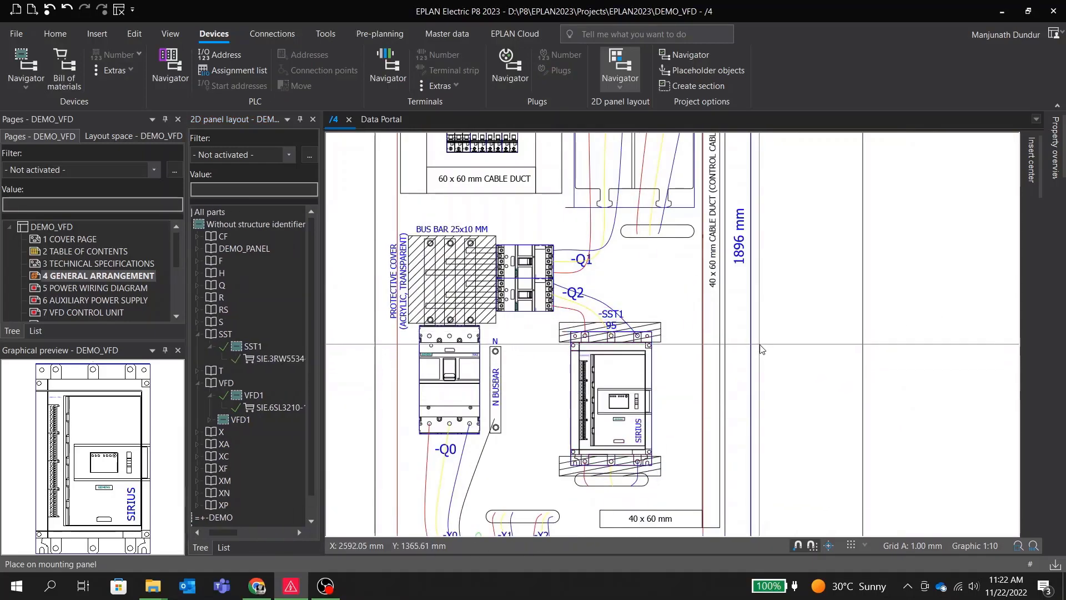
Zoom out to view the whole mounting panel page with both new devices
{"action": "scroll", "coordinate": [650, 312], "scroll_direction": "up", "scroll_amount": 2}
{"action": "scroll", "coordinate": [646, 312], "scroll_direction": "down", "scroll_amount": 2}
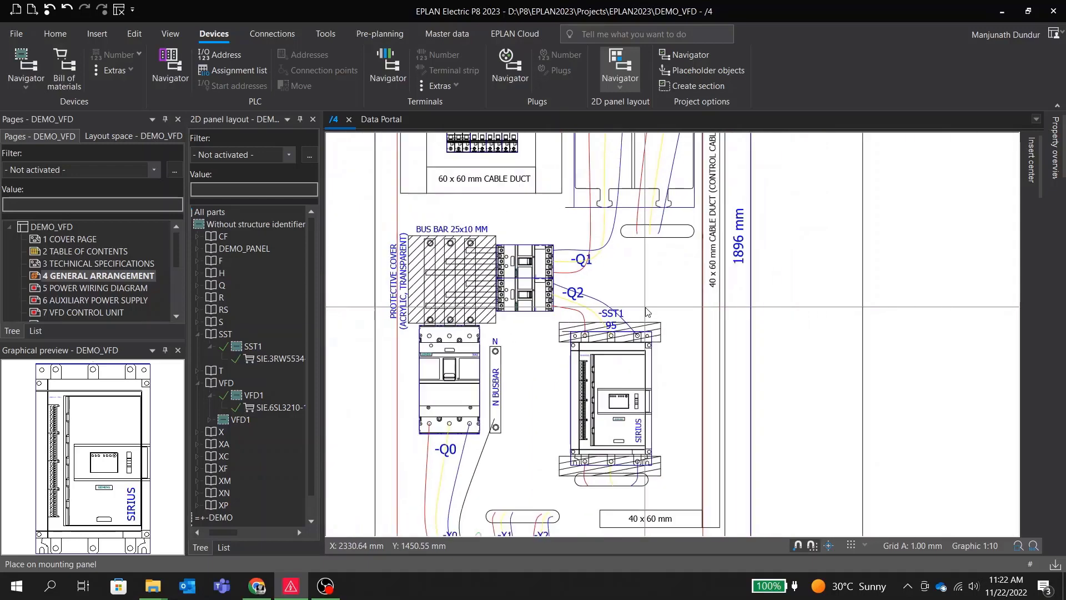
{"action": "scroll", "coordinate": [647, 312], "scroll_direction": "down", "scroll_amount": 1}
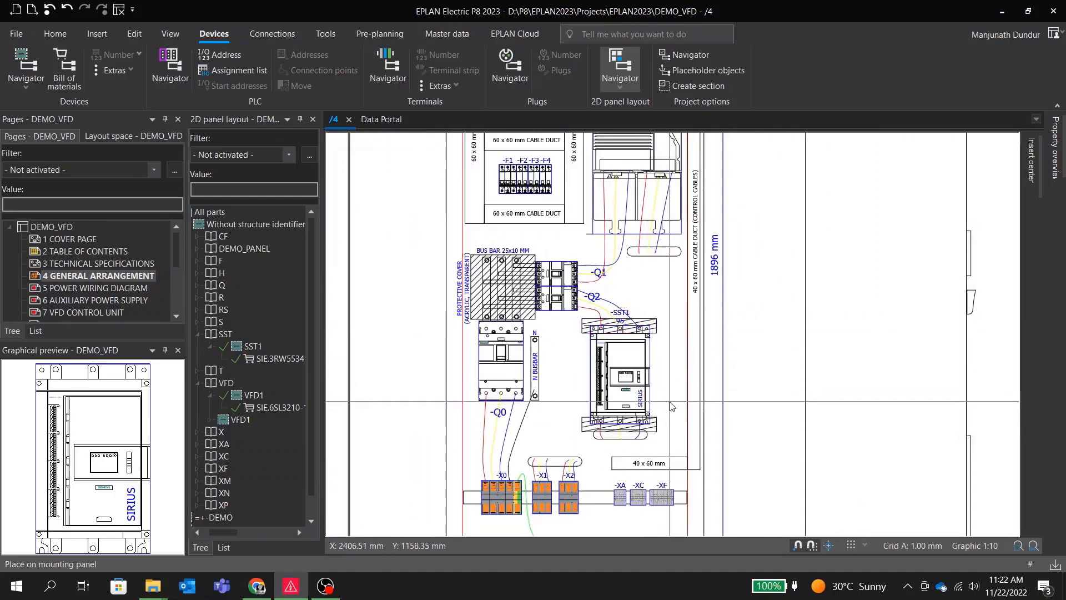
{"action": "middle_click_drag", "start_coordinate": [672, 402], "coordinate": [678, 311]}
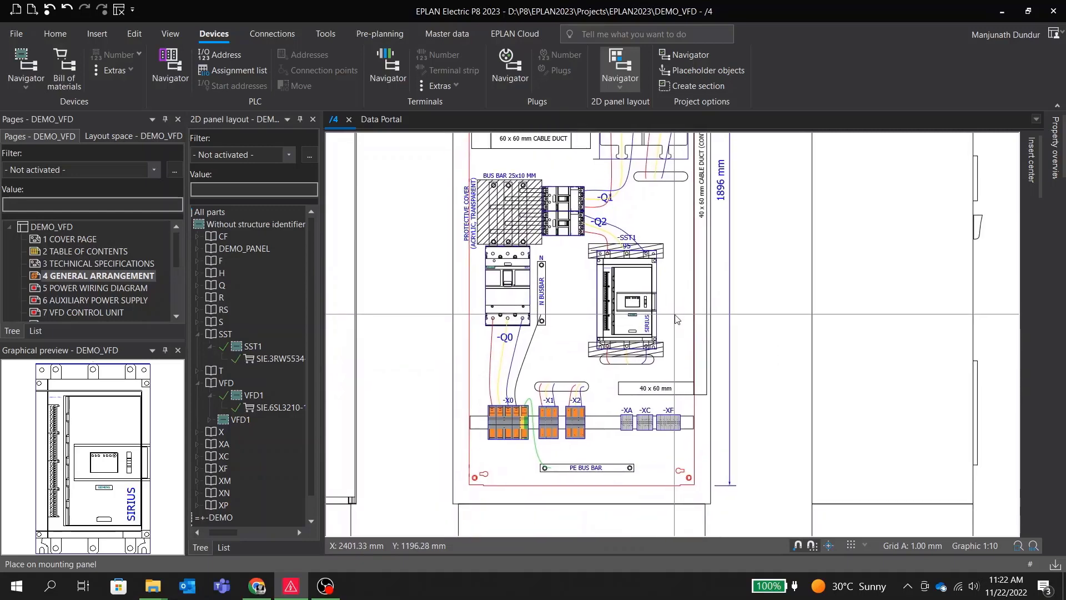
{"action": "scroll", "coordinate": [553, 436], "scroll_direction": "up", "scroll_amount": 2}
{"action": "scroll", "coordinate": [553, 436], "scroll_direction": "down", "scroll_amount": 1}
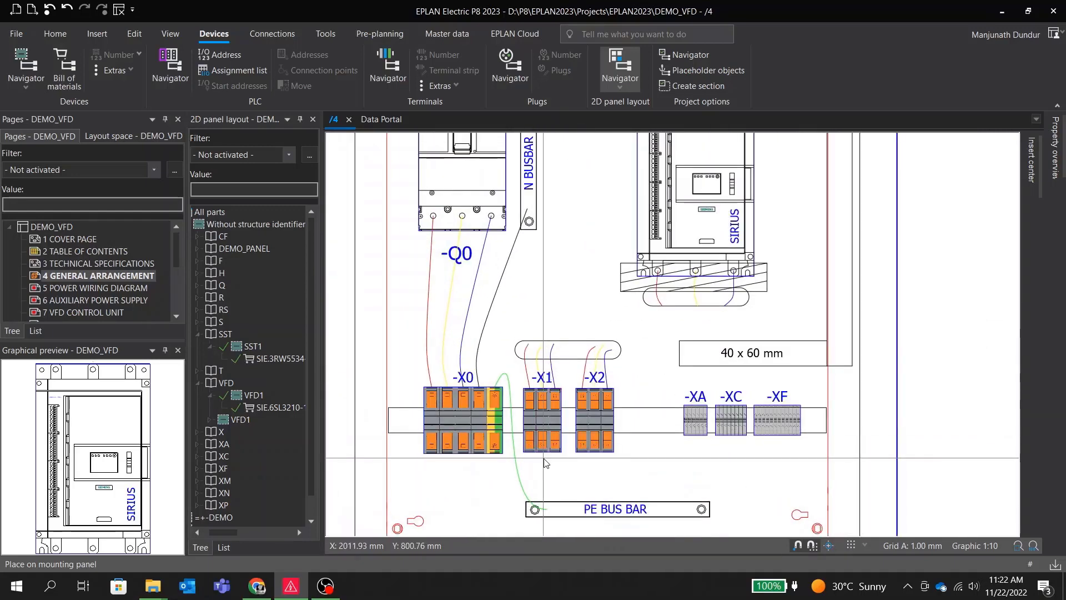
{"action": "scroll", "coordinate": [552, 492], "scroll_direction": "down", "scroll_amount": 1}
{"action": "scroll", "coordinate": [552, 492], "scroll_direction": "down", "scroll_amount": 3}
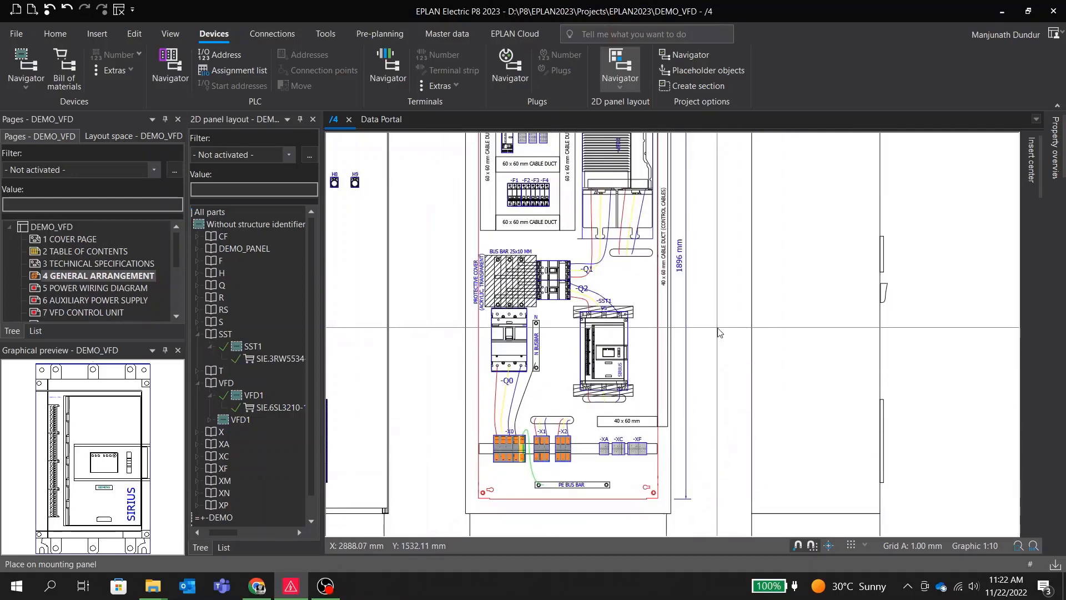
{"action": "scroll", "coordinate": [667, 378], "scroll_direction": "down", "scroll_amount": 2}
{"action": "scroll", "coordinate": [176, 255], "scroll_direction": "down", "scroll_amount": 3}
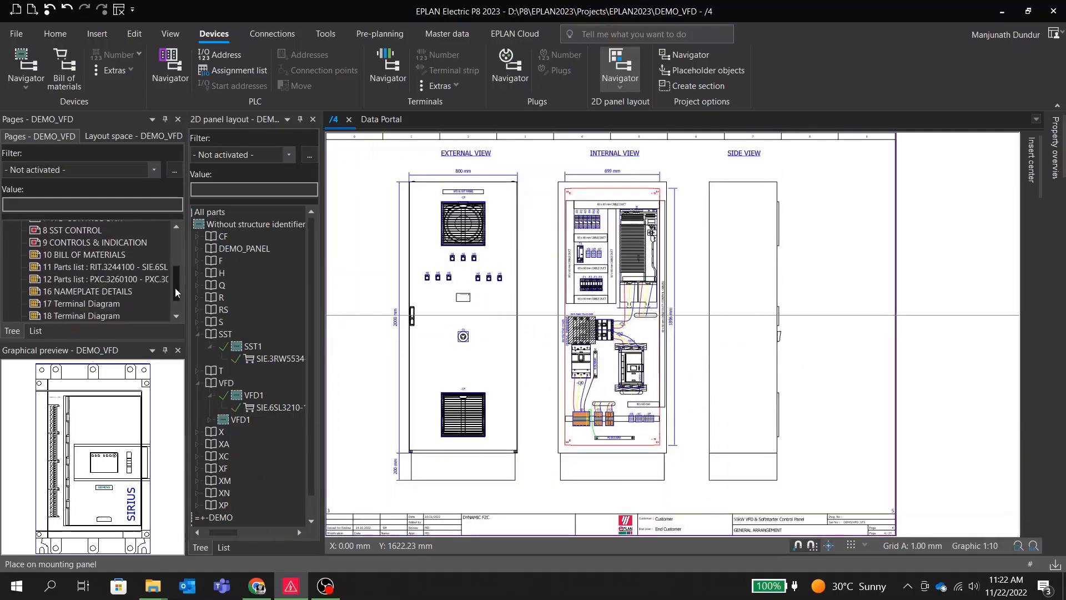
{"action": "scroll", "coordinate": [171, 248], "scroll_direction": "up", "scroll_amount": 3}
Regenerate all project reports for the whole DEMO_VFD project
{"action": "left_click", "coordinate": [67, 227]}
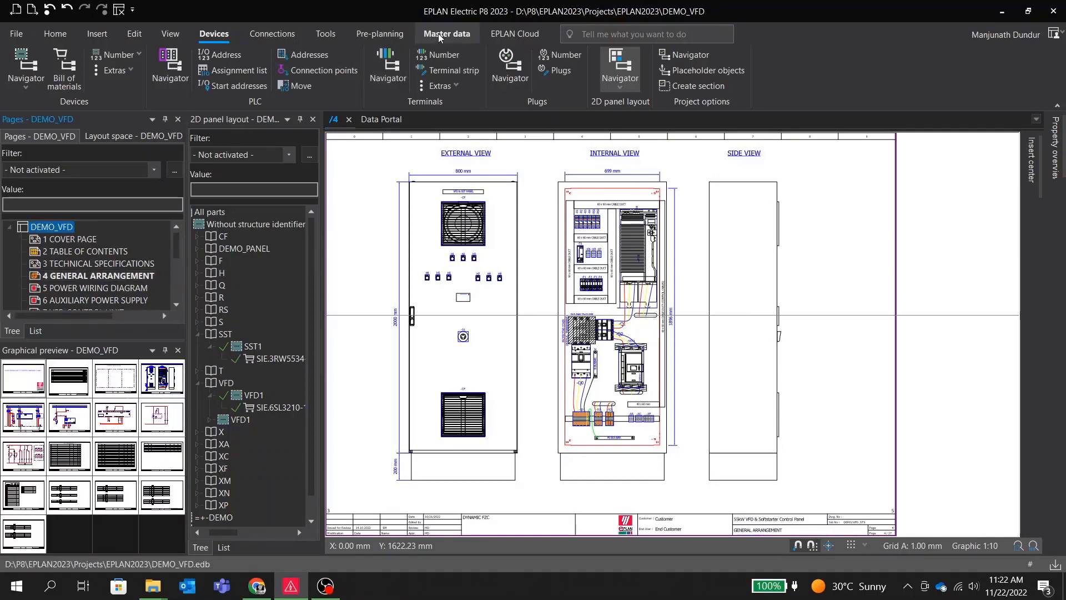
{"action": "left_click", "coordinate": [326, 34]}
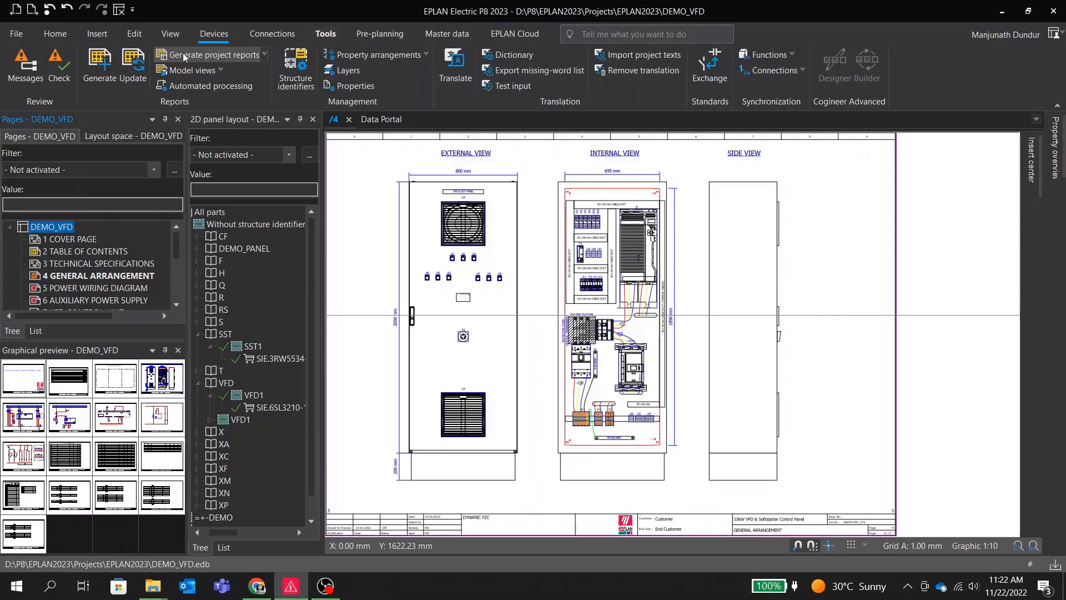
{"action": "left_click", "coordinate": [183, 54]}
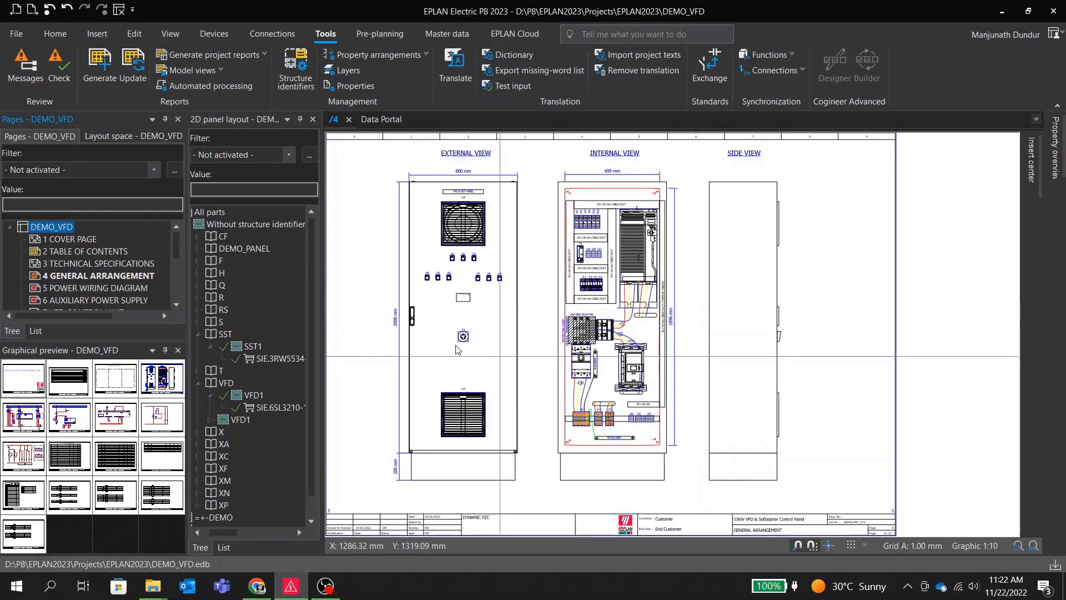
{"action": "scroll", "coordinate": [93, 255], "scroll_direction": "down", "scroll_amount": 3}
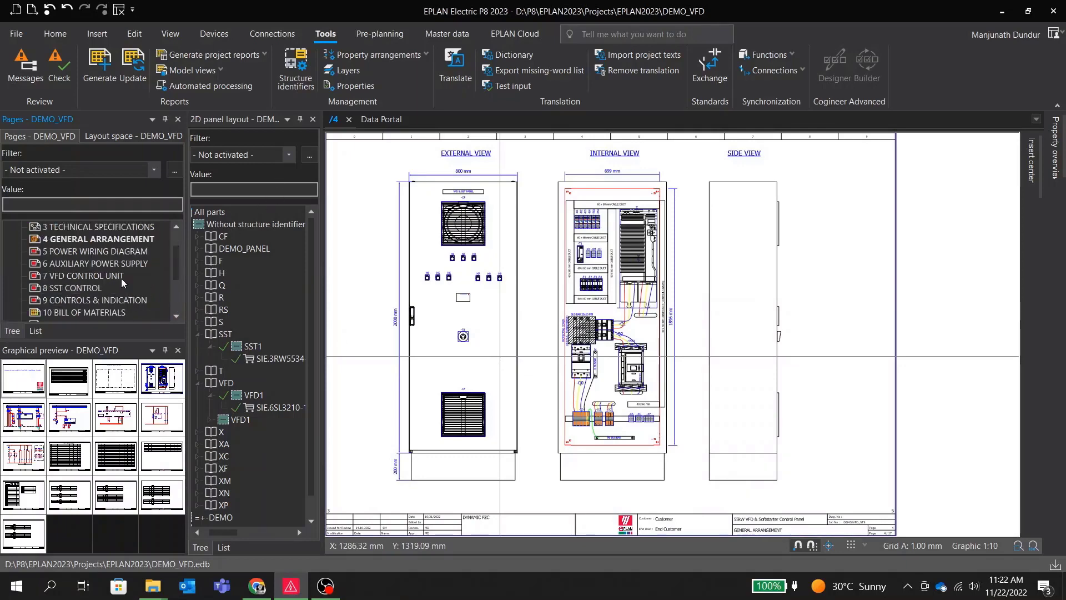
Review the BILL OF MATERIALS, Parts list, NAMEPLATE DETAILS and Terminal Diagram pages 17–18
{"action": "double_click", "coordinate": [84, 238]}
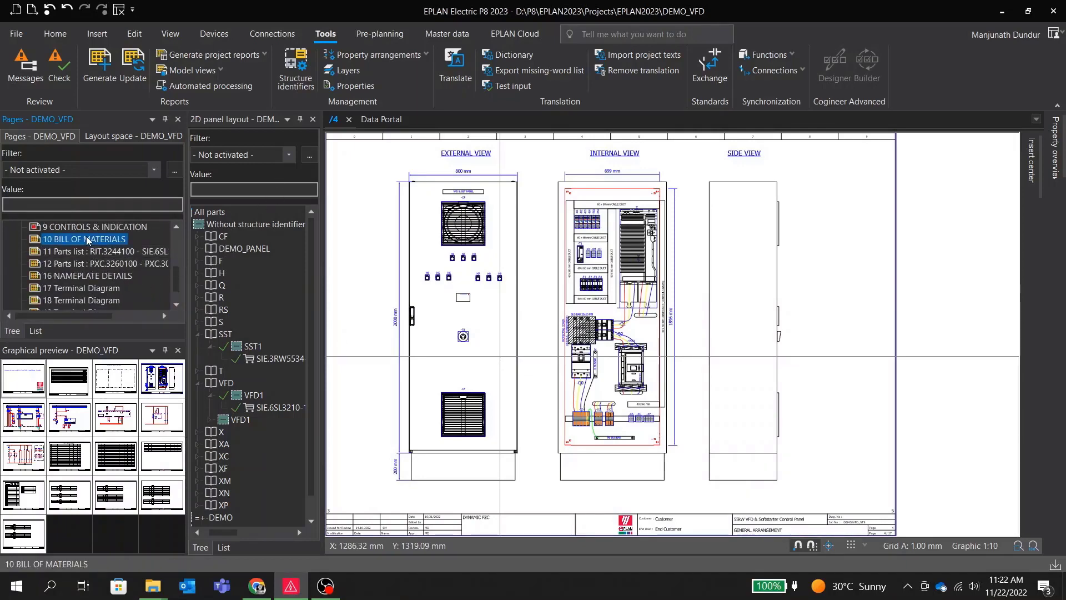
{"action": "scroll", "coordinate": [393, 255], "scroll_direction": "up", "scroll_amount": 3}
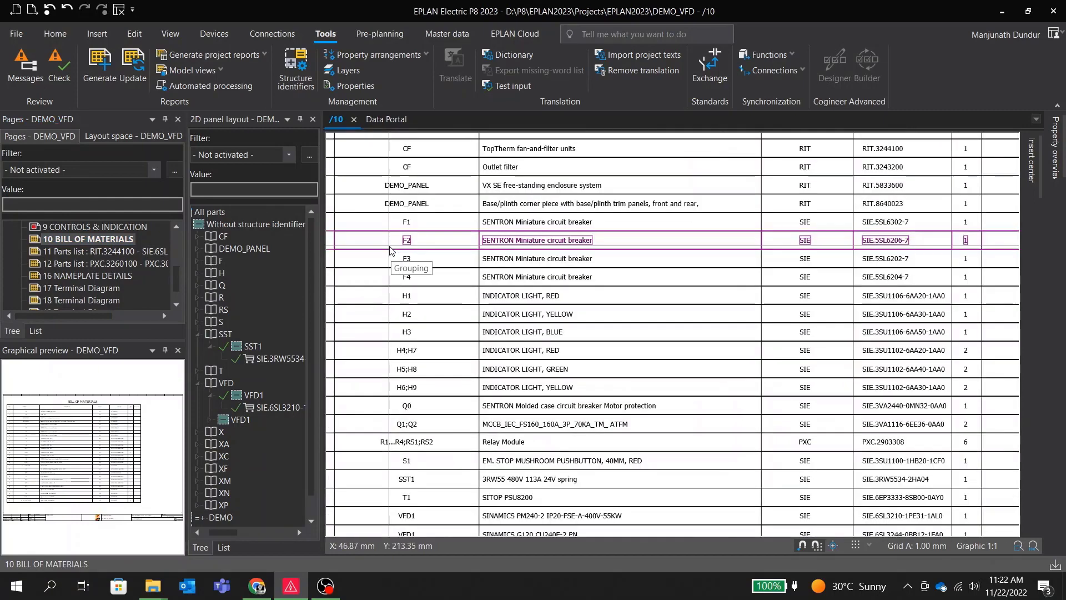
{"action": "scroll", "coordinate": [414, 372], "scroll_direction": "down", "scroll_amount": 3}
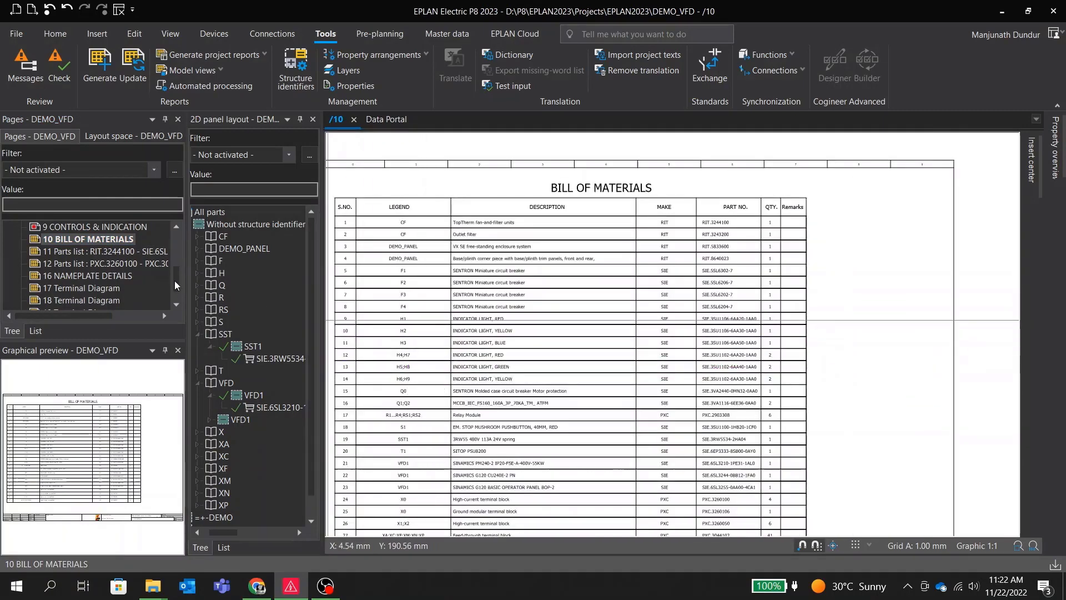
{"action": "double_click", "coordinate": [80, 254]}
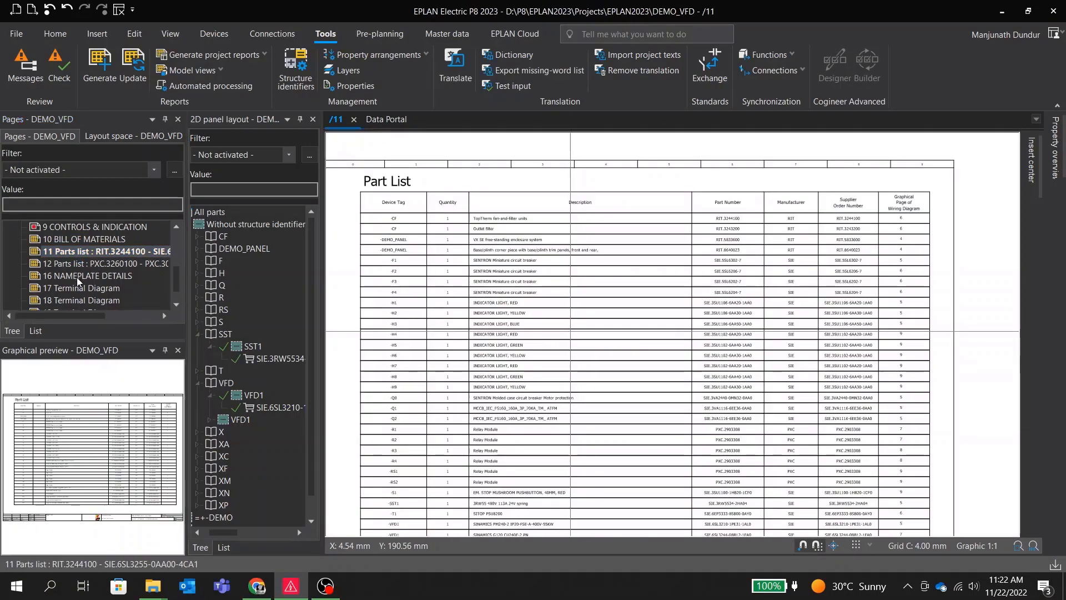
{"action": "double_click", "coordinate": [78, 276]}
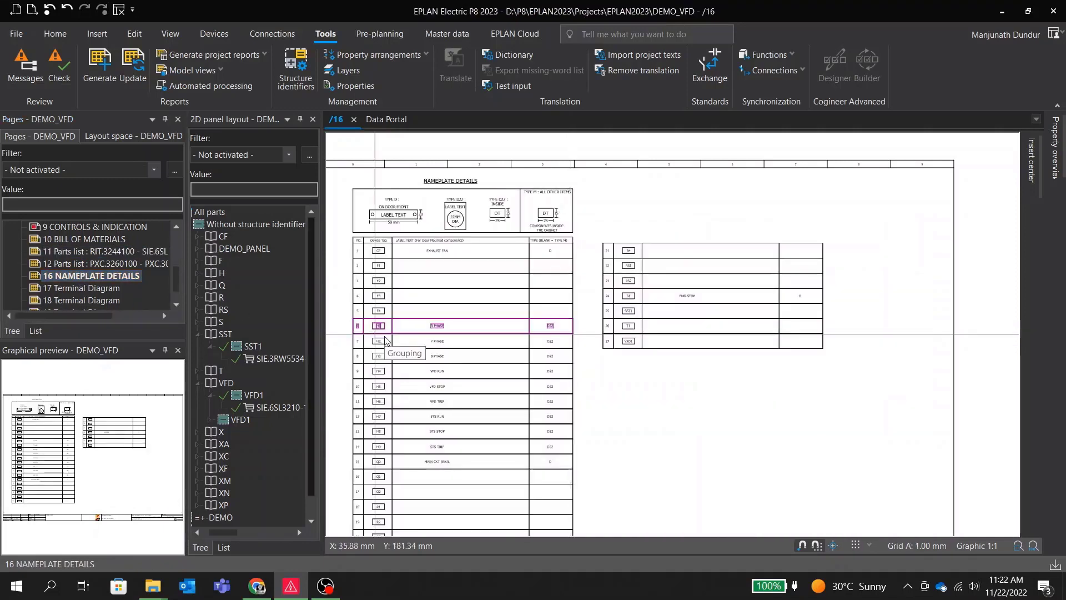
{"action": "double_click", "coordinate": [82, 289]}
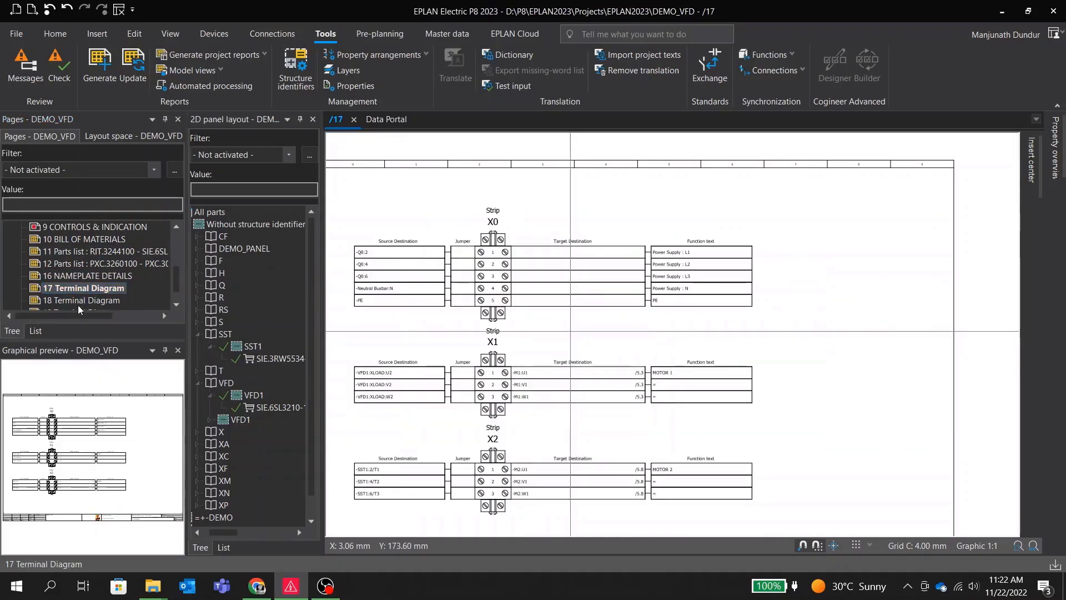
{"action": "double_click", "coordinate": [81, 300]}
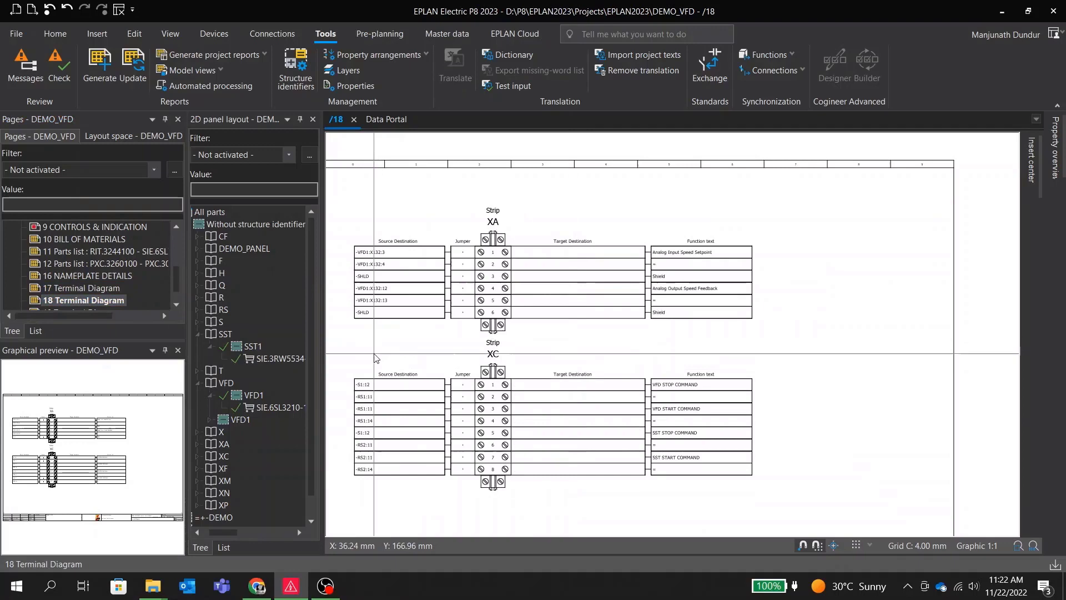
Close the panel parts pane and show page 19 Terminal Diagram with strips XF and XM
{"action": "scroll", "coordinate": [371, 356], "scroll_direction": "up", "scroll_amount": 3}
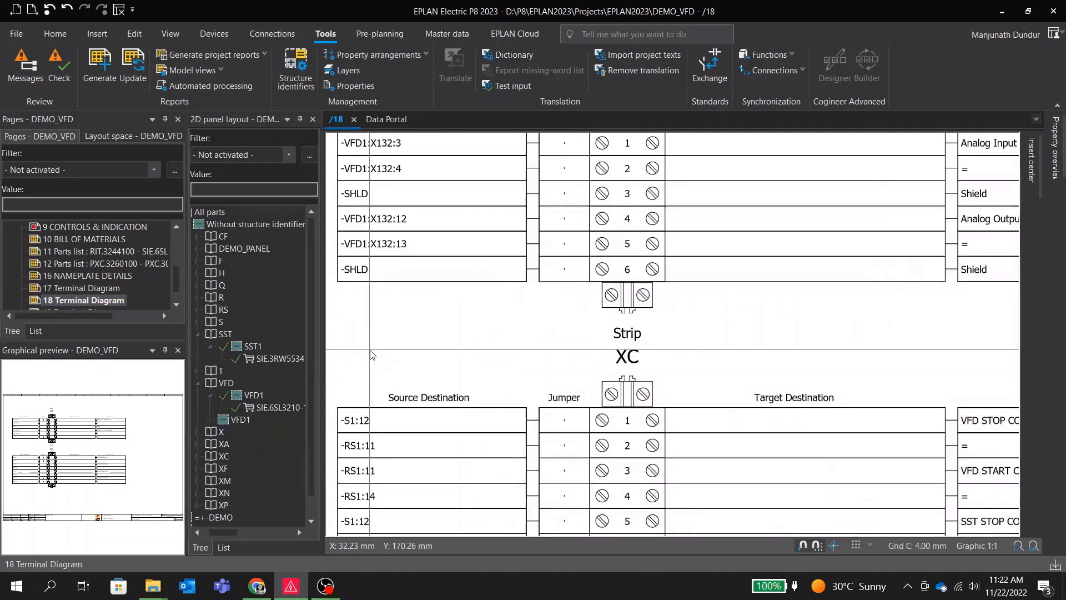
{"action": "scroll", "coordinate": [371, 356], "scroll_direction": "down", "scroll_amount": 3}
{"action": "left_click", "coordinate": [313, 119]}
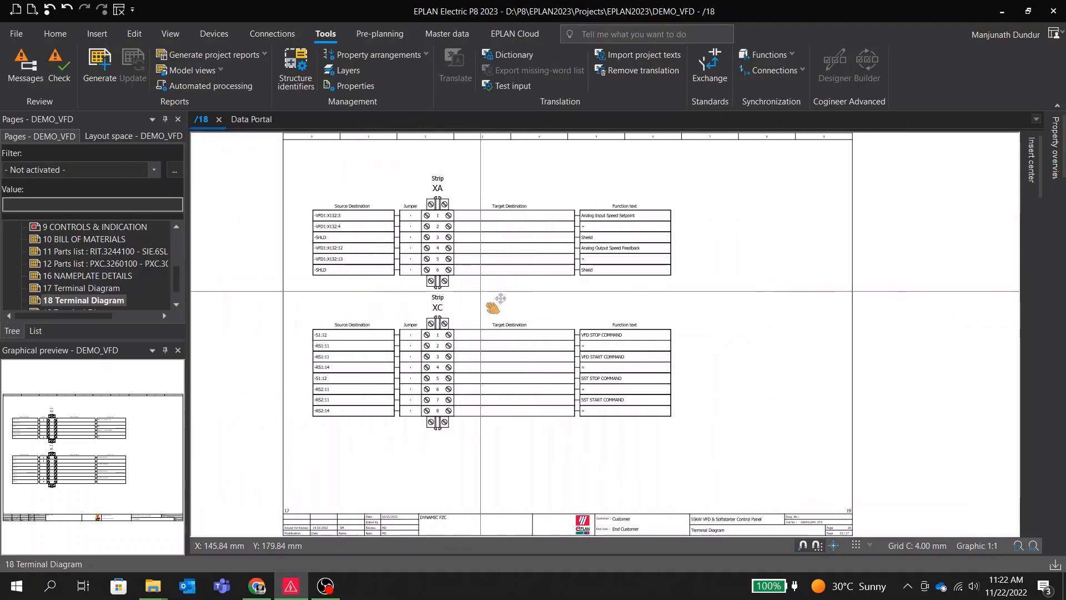
{"action": "scroll", "coordinate": [101, 289], "scroll_direction": "down", "scroll_amount": 1}
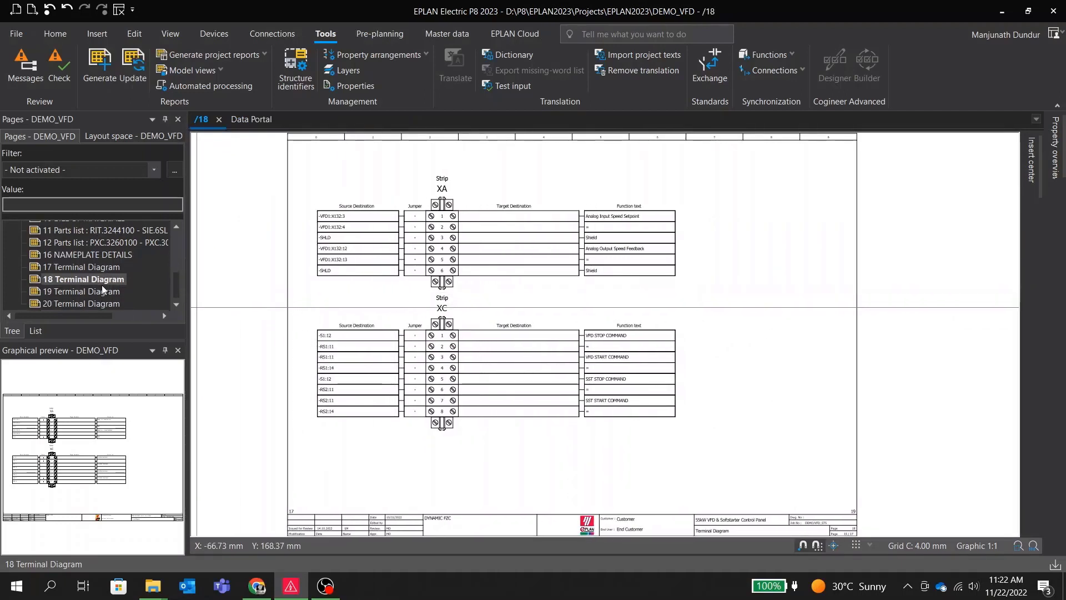
{"action": "left_click", "coordinate": [91, 295]}
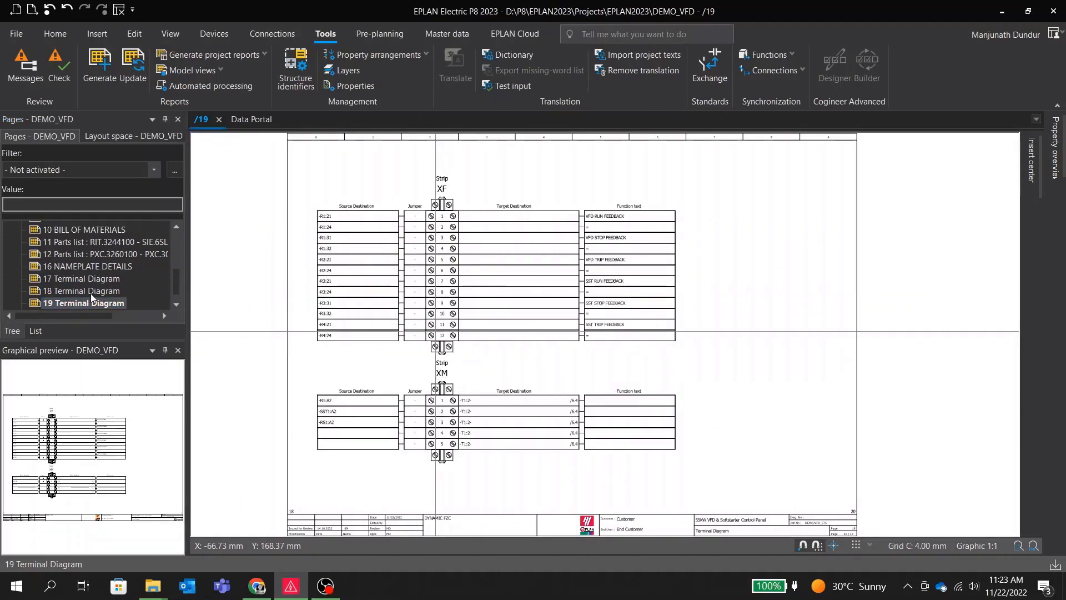
{"action": "scroll", "coordinate": [91, 293], "scroll_direction": "up", "scroll_amount": 5}
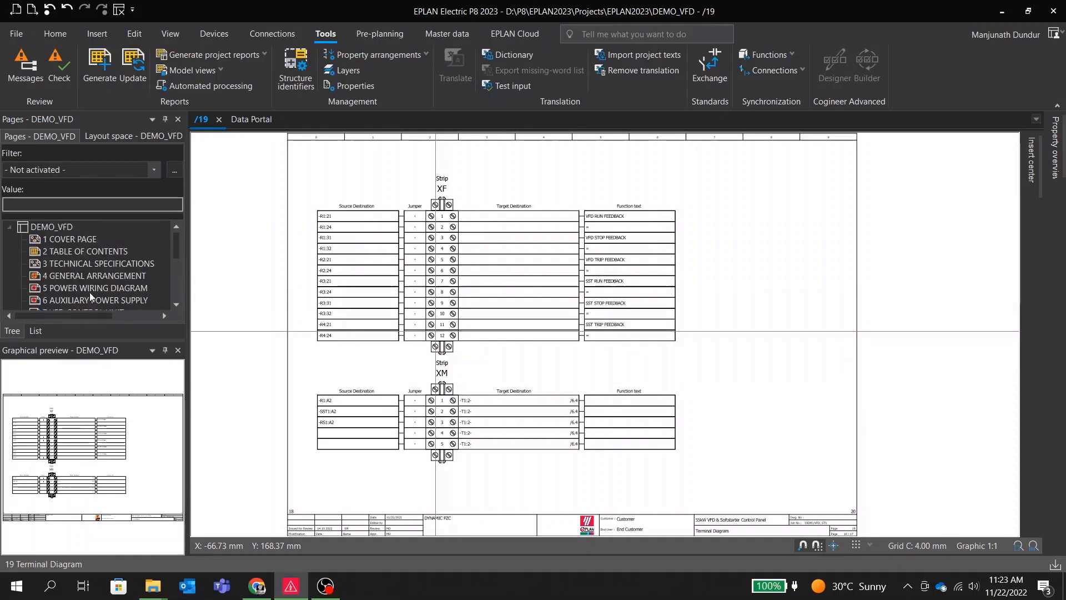